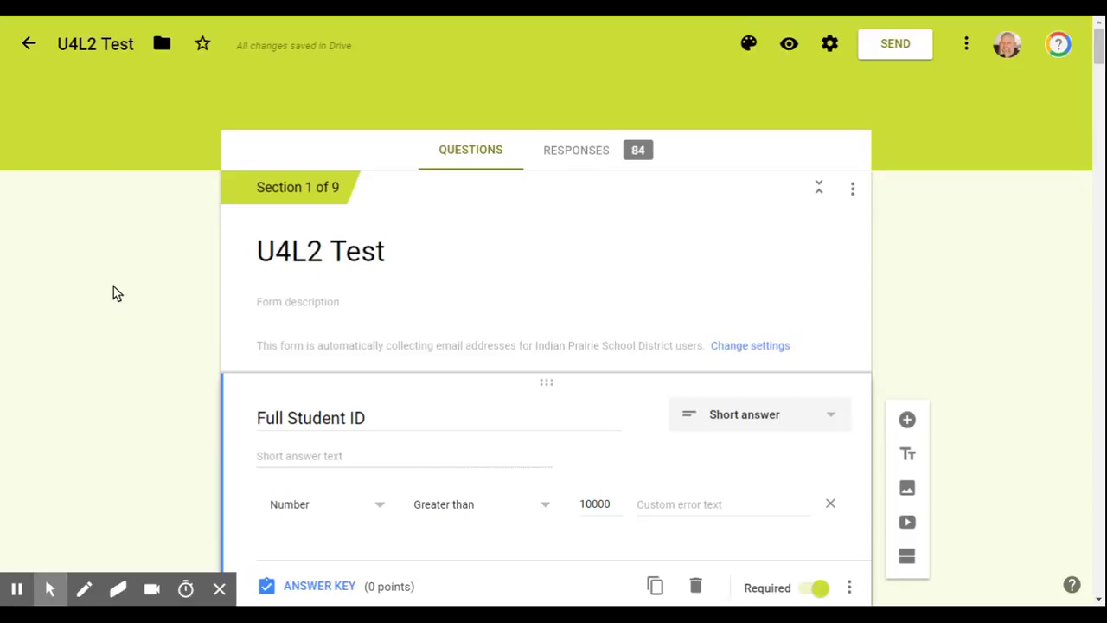
Step: Review the form's General, Presentation and Quizzes settings, and close them without saving
scroll(241, 289, "down", 2)
scroll(423, 207, "up", 2)
left_click(830, 45)
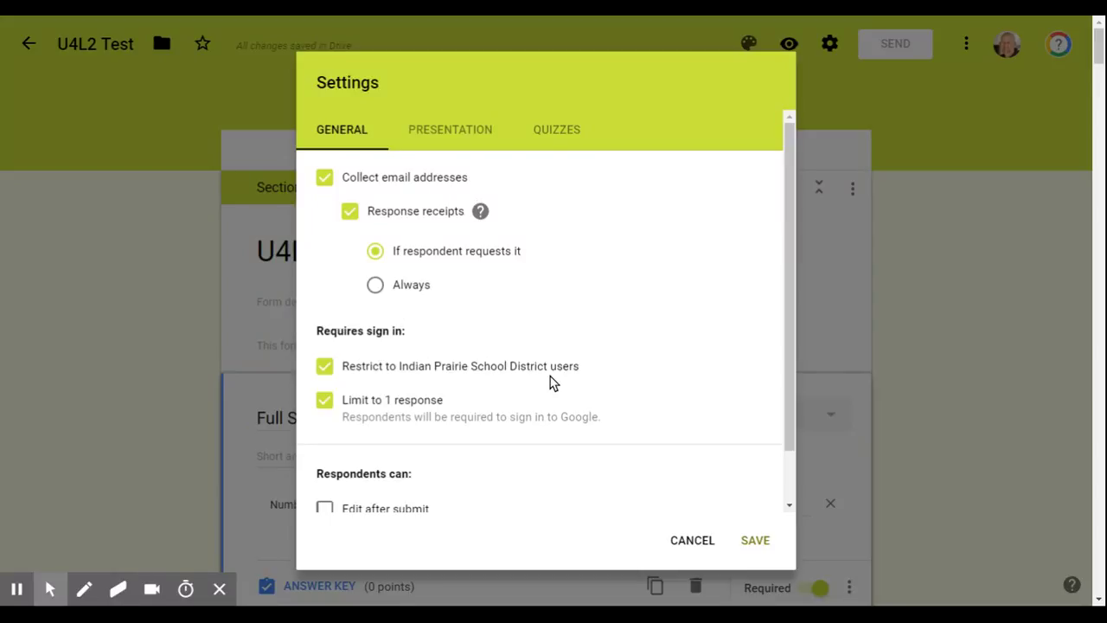
scroll(580, 386, "down", 1)
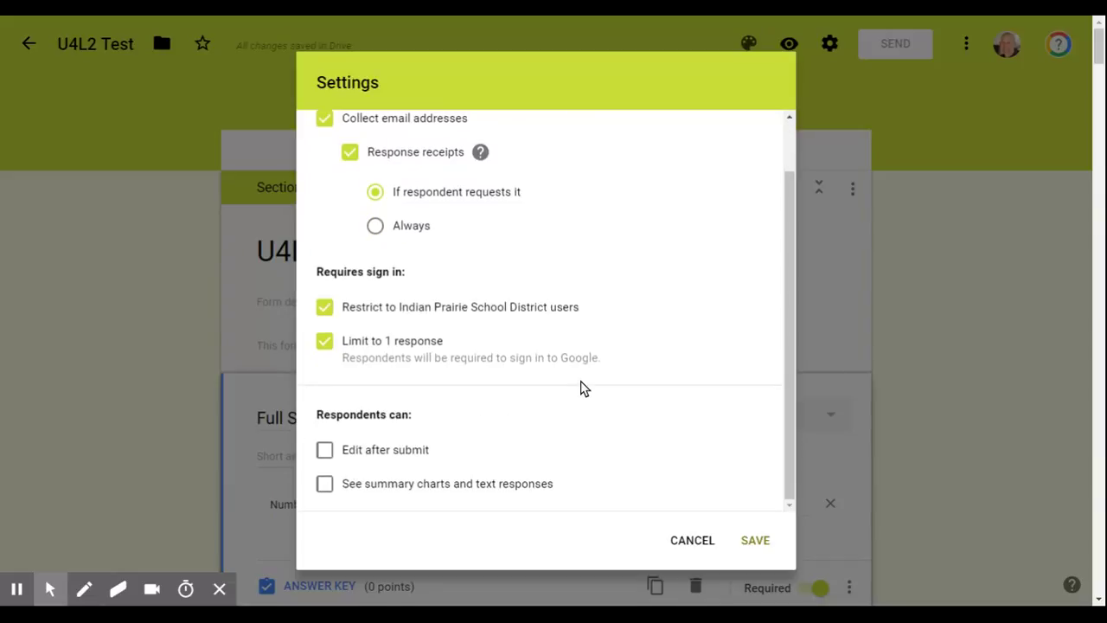
scroll(439, 324, "up", 1)
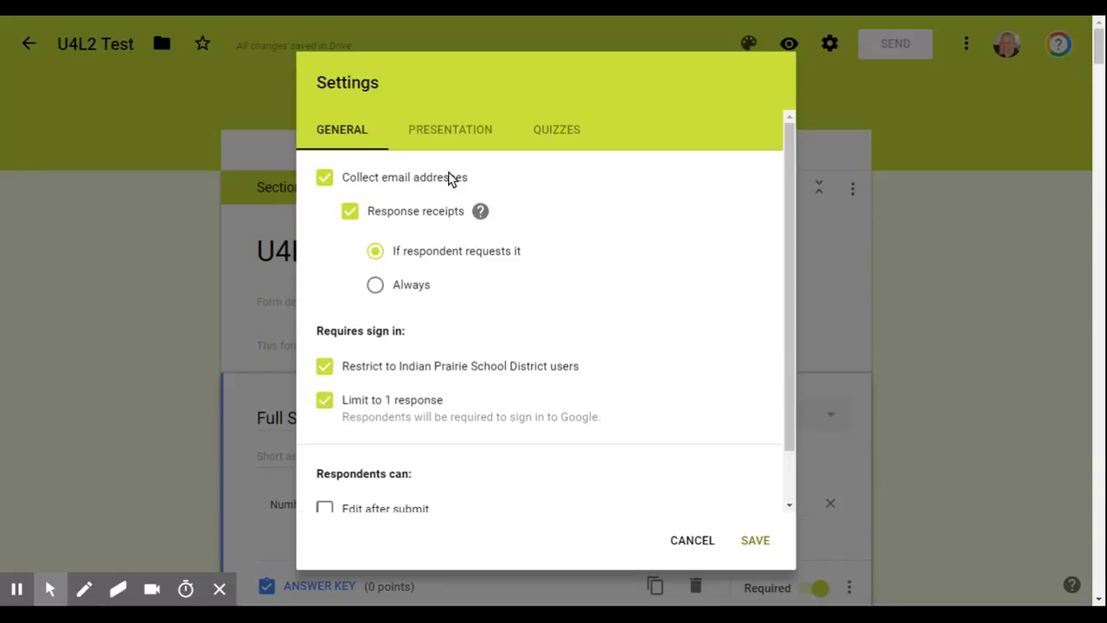
left_click(453, 131)
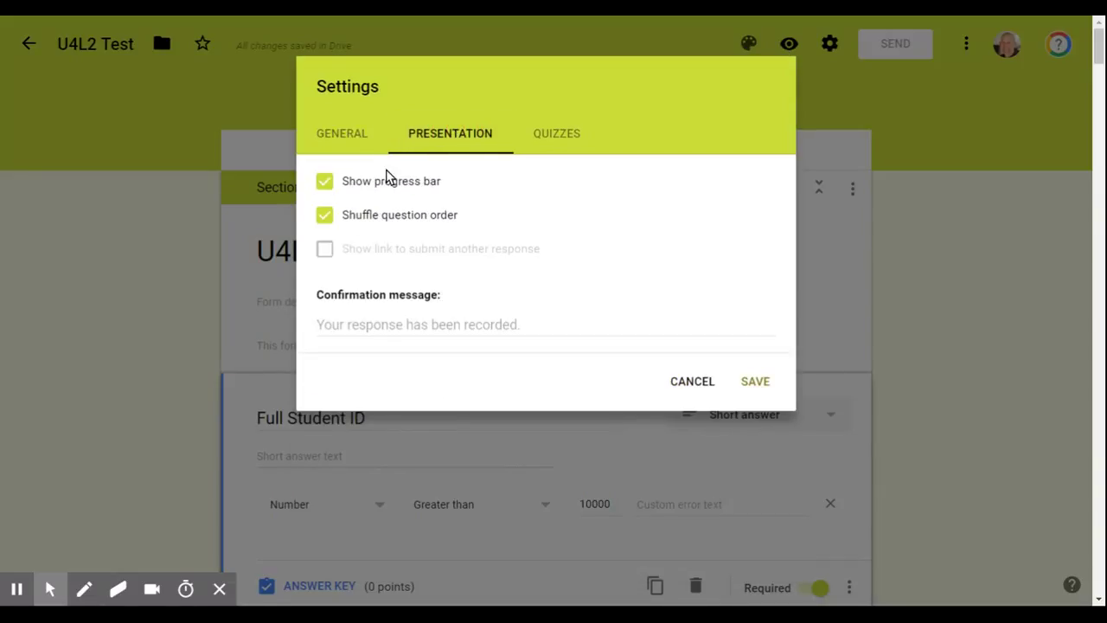
left_click(562, 137)
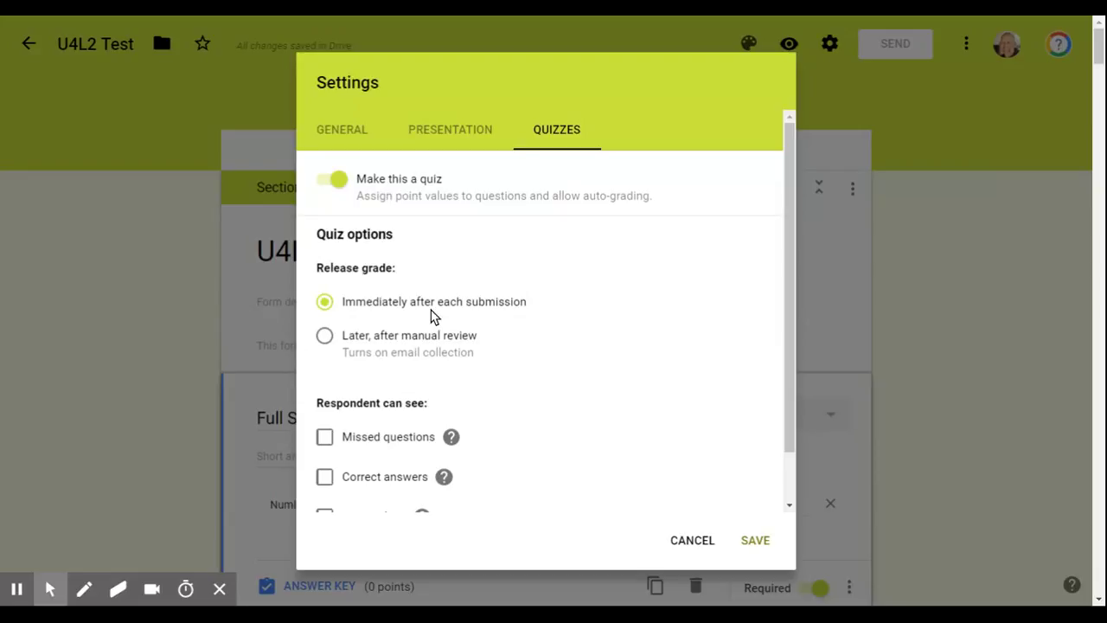
scroll(544, 322, "down", 1)
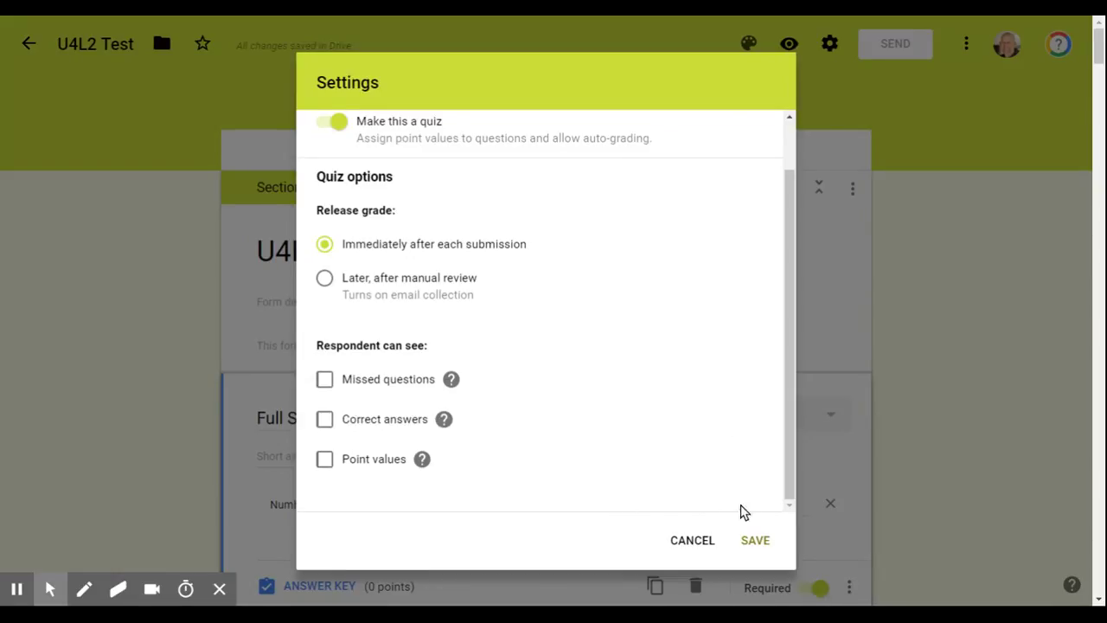
left_click(695, 539)
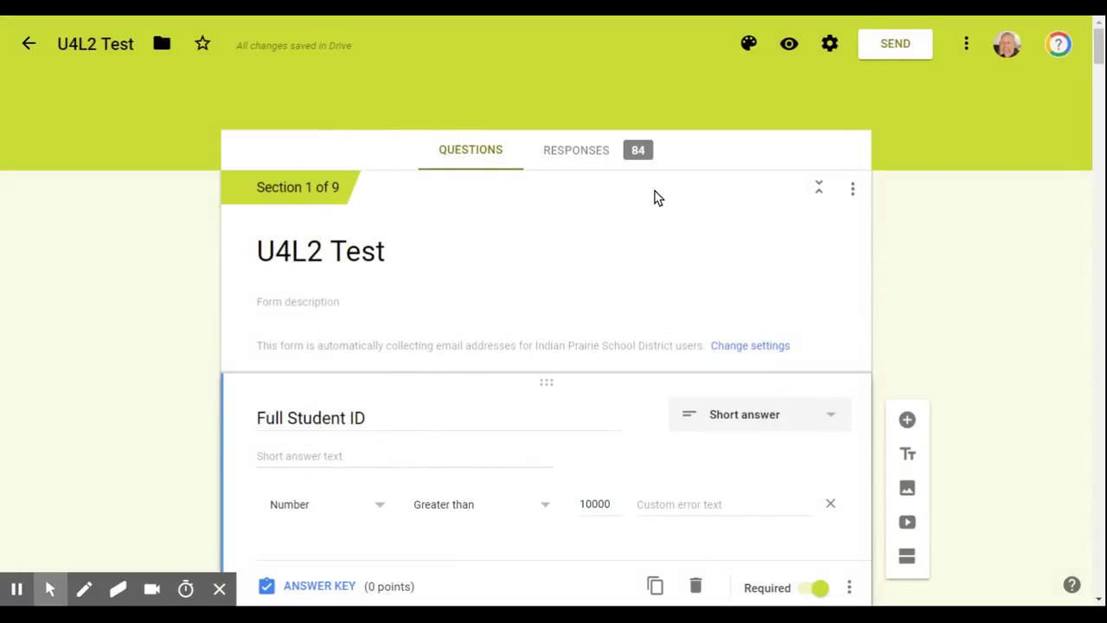
Step: Open the summary of the form's responses and examine the insights, points distribution, frequently missed questions and score list
left_click(597, 154)
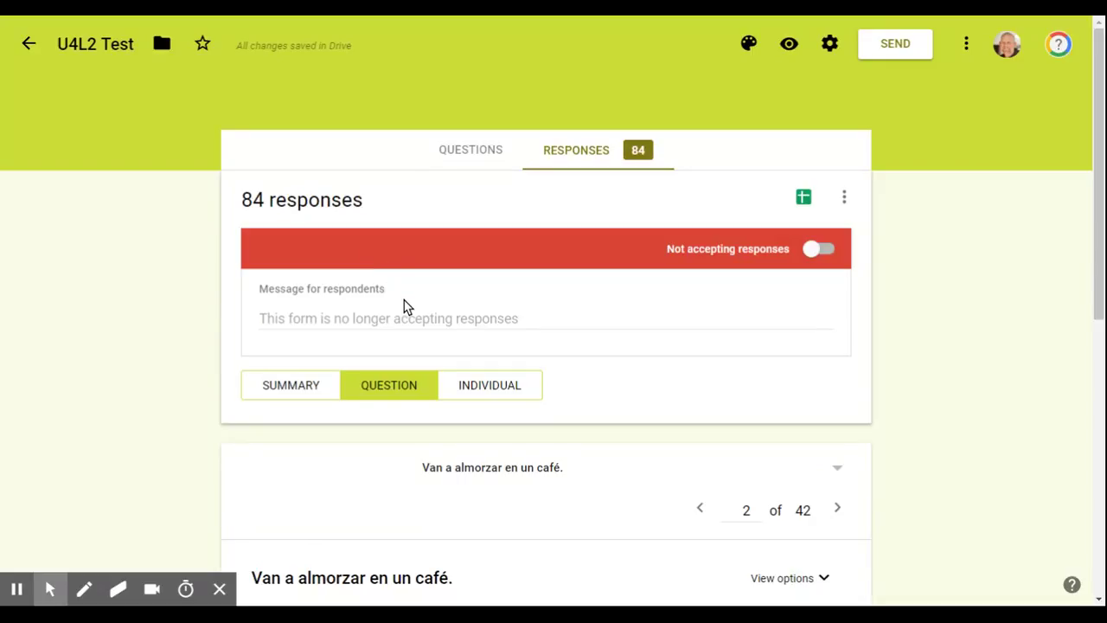
scroll(406, 307, "down", 2)
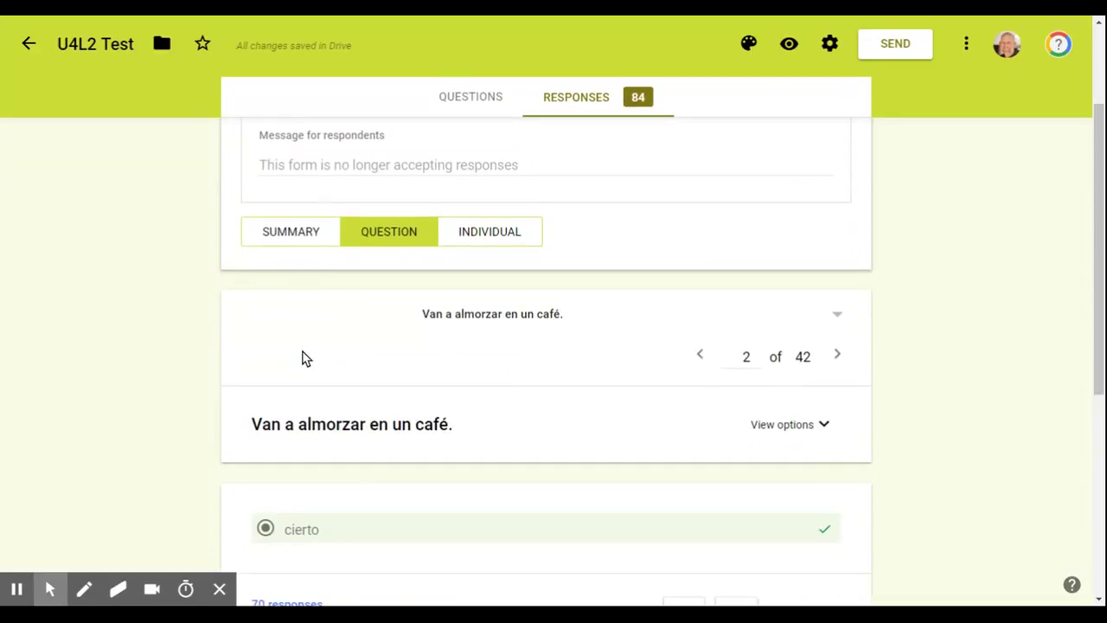
left_click(289, 239)
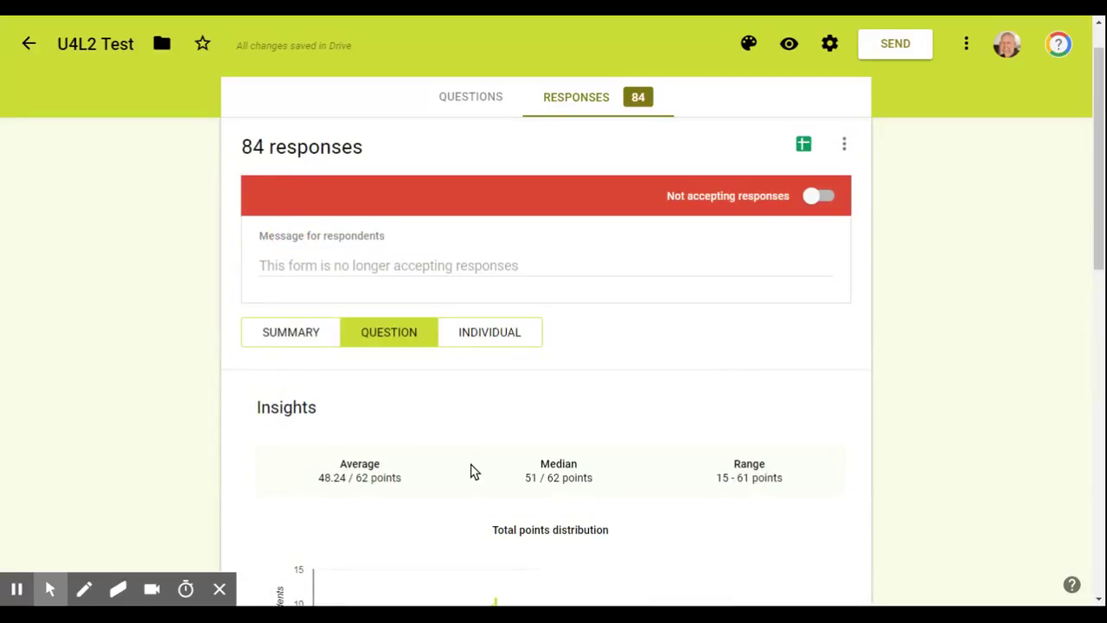
scroll(474, 474, "down", 2)
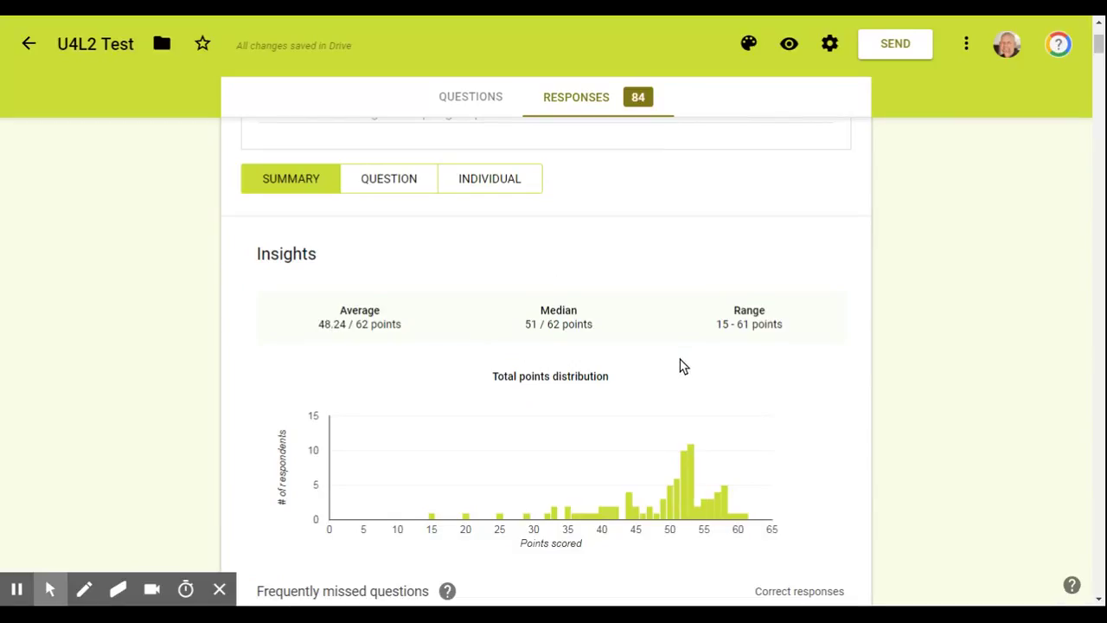
scroll(681, 365, "down", 1)
scroll(680, 366, "down", 3)
scroll(891, 386, "down", 2)
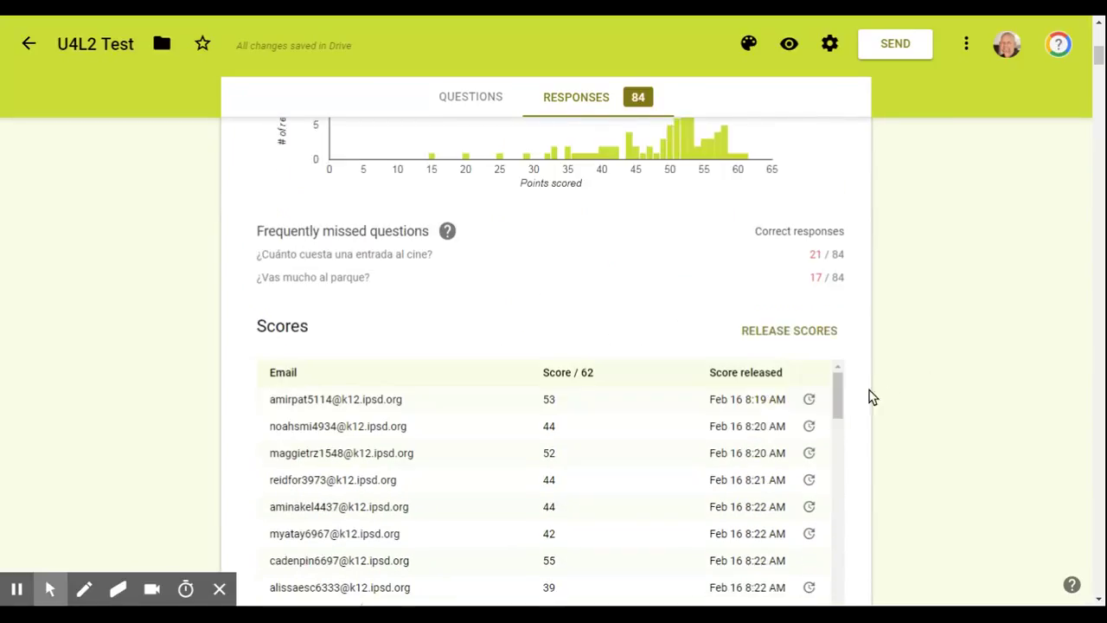
scroll(237, 262, "down", 4)
scroll(237, 271, "up", 8)
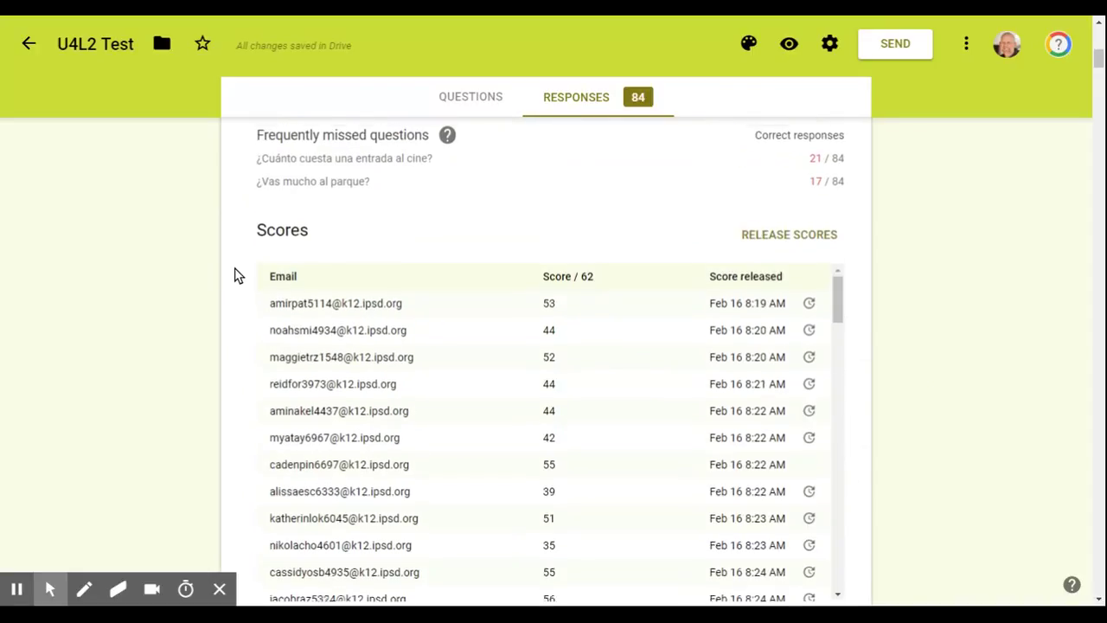
scroll(910, 486, "down", 6)
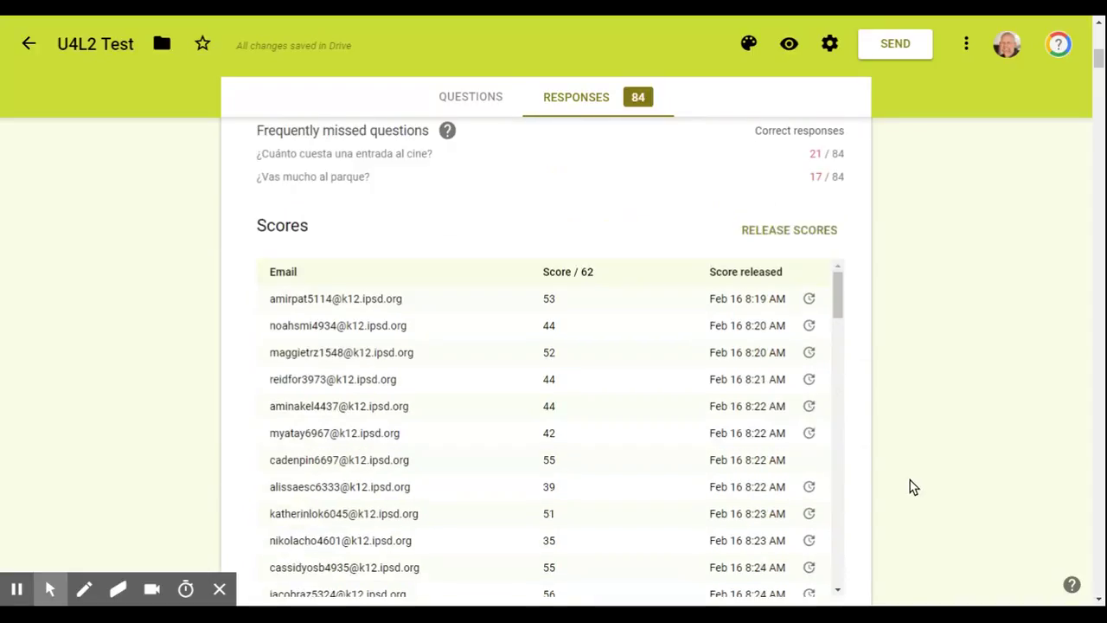
Step: Examine the answer charts in the Escuchar A section, from "Van a almorzar en un café." to "Van a ir al cine"
scroll(910, 487, "down", 6)
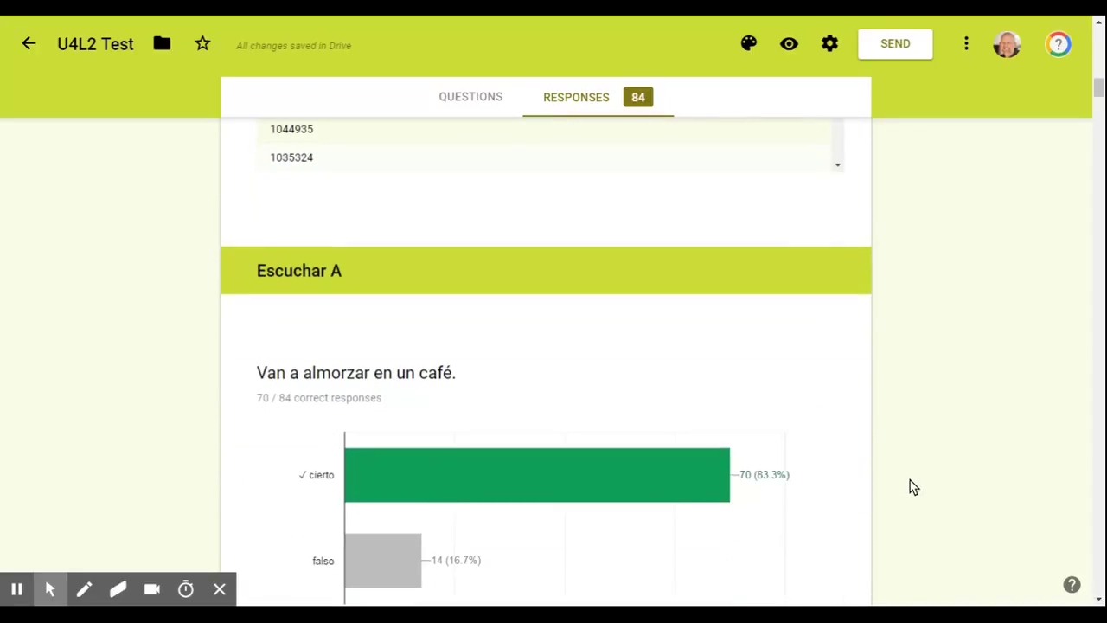
scroll(487, 364, "down", 1)
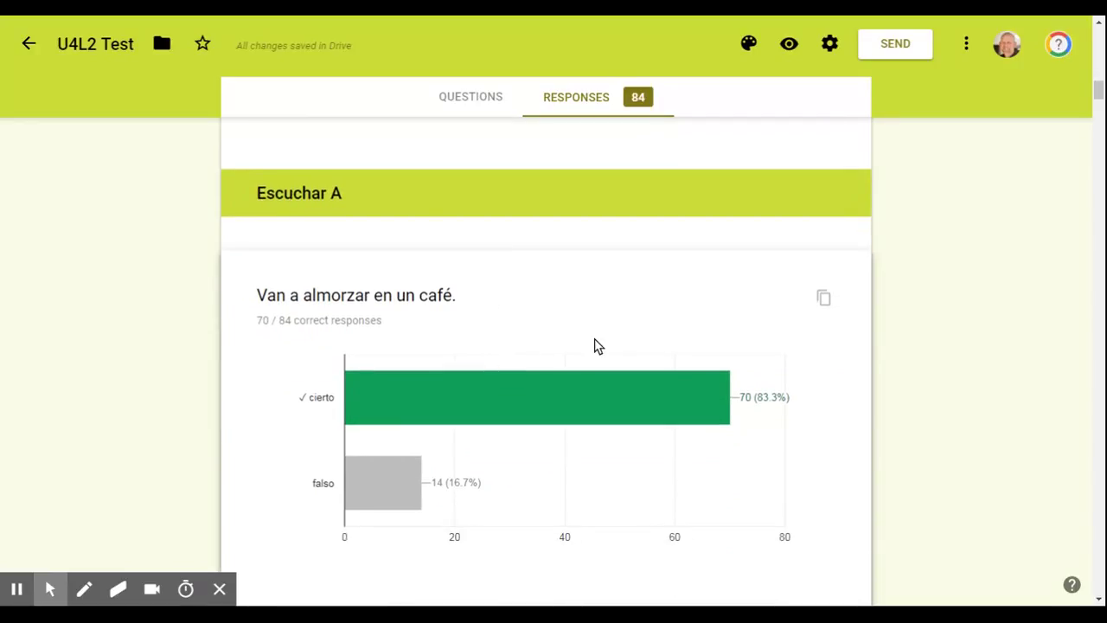
scroll(609, 334, "down", 1)
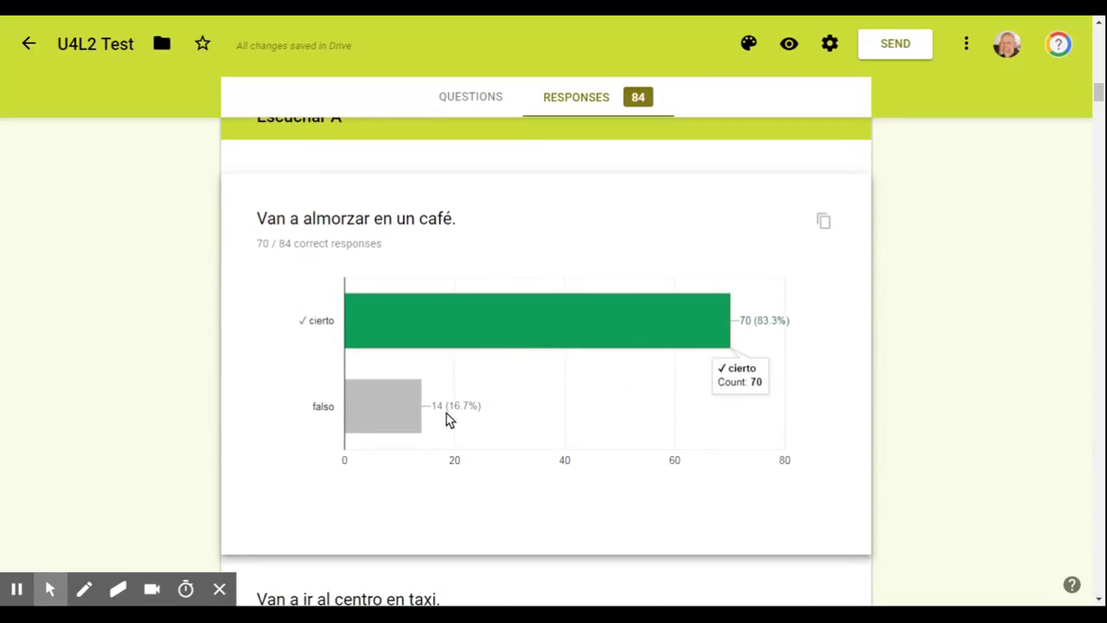
scroll(679, 377, "down", 1)
scroll(679, 378, "down", 9)
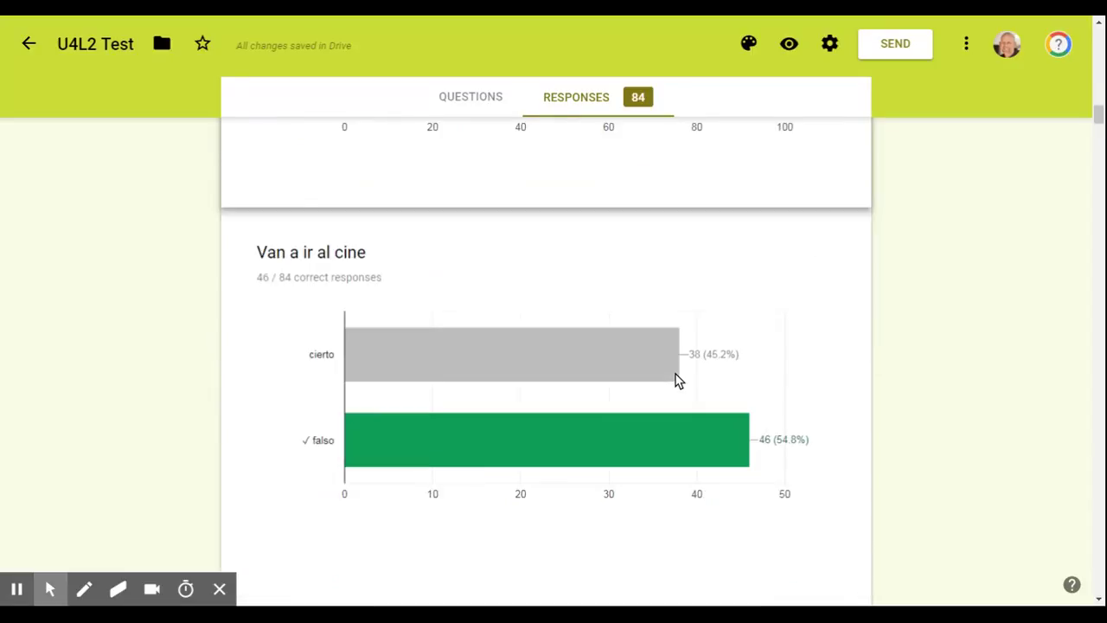
scroll(938, 353, "up", 8)
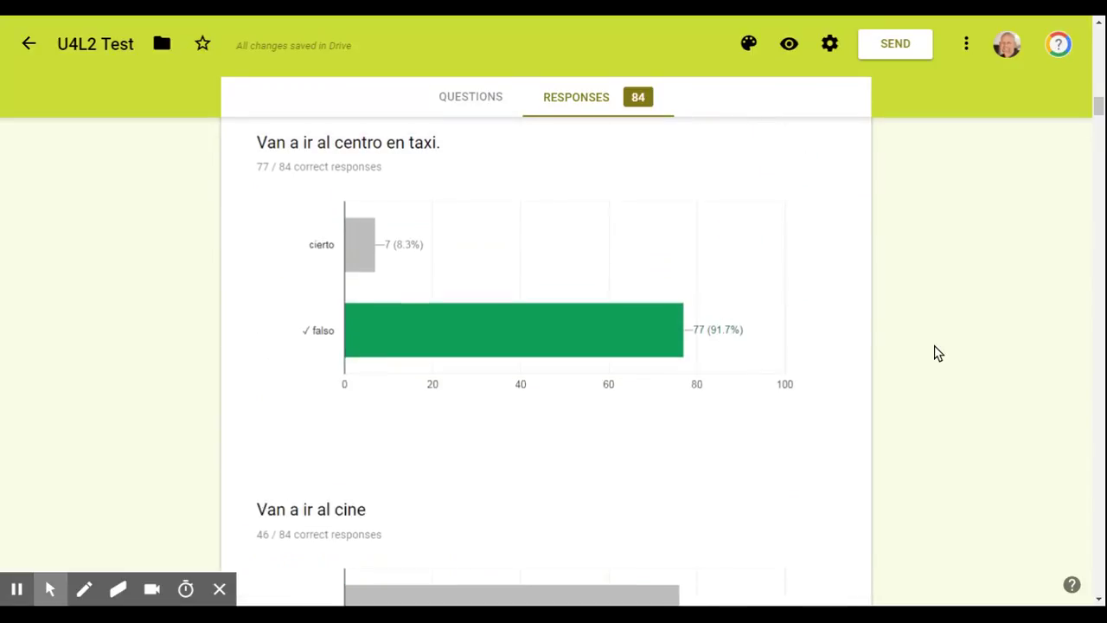
scroll(938, 353, "up", 2)
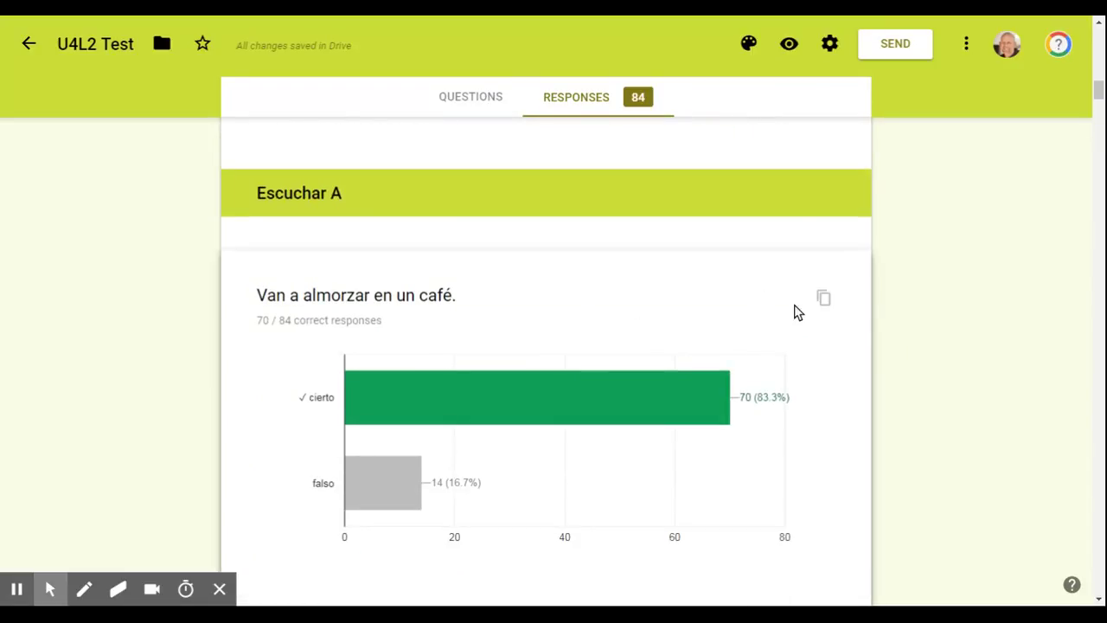
scroll(782, 314, "down", 2)
scroll(781, 314, "up", 1)
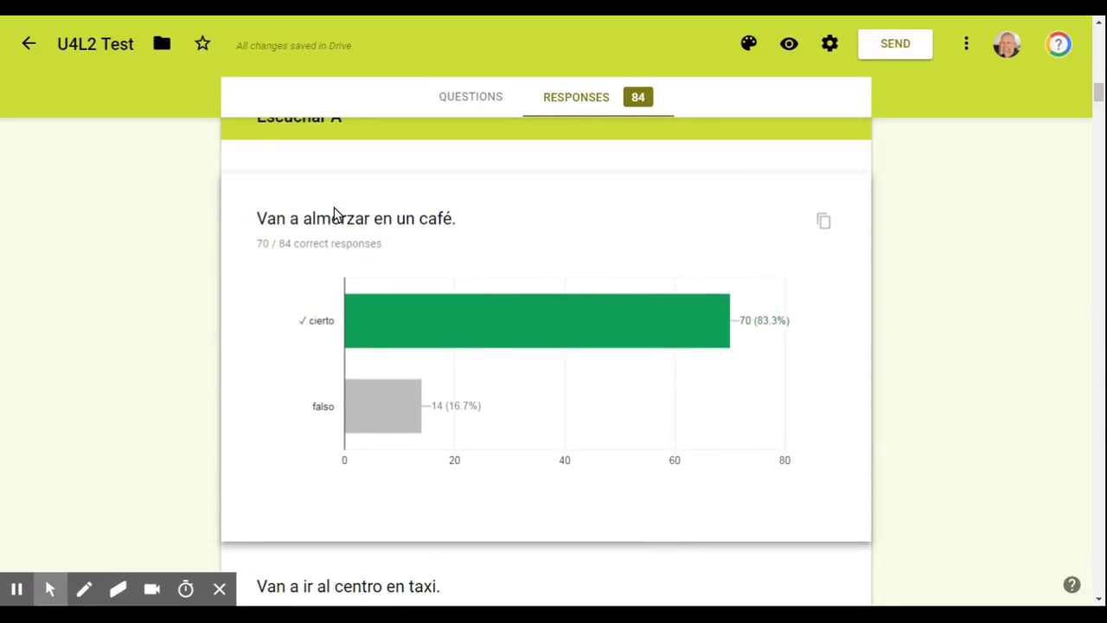
scroll(497, 341, "down", 5)
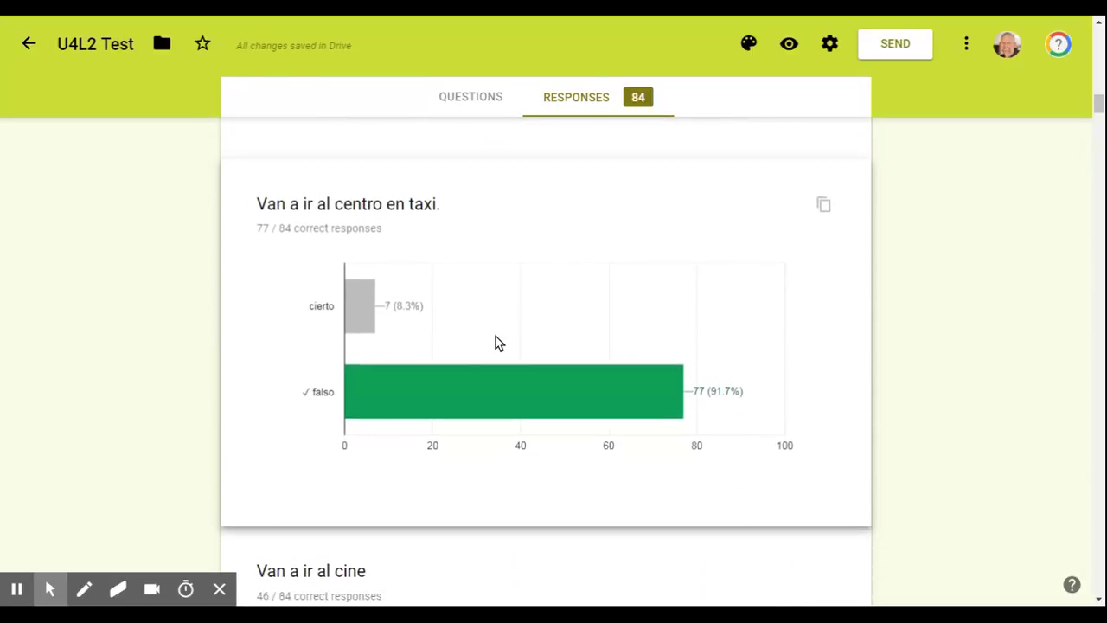
scroll(722, 369, "down", 5)
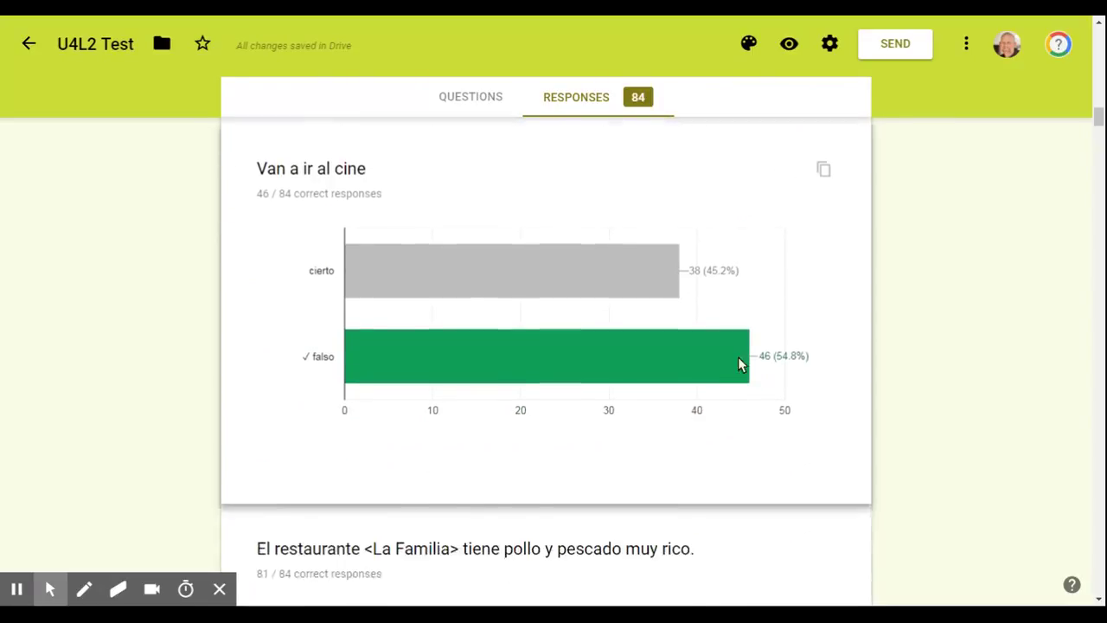
scroll(657, 298, "up", 2)
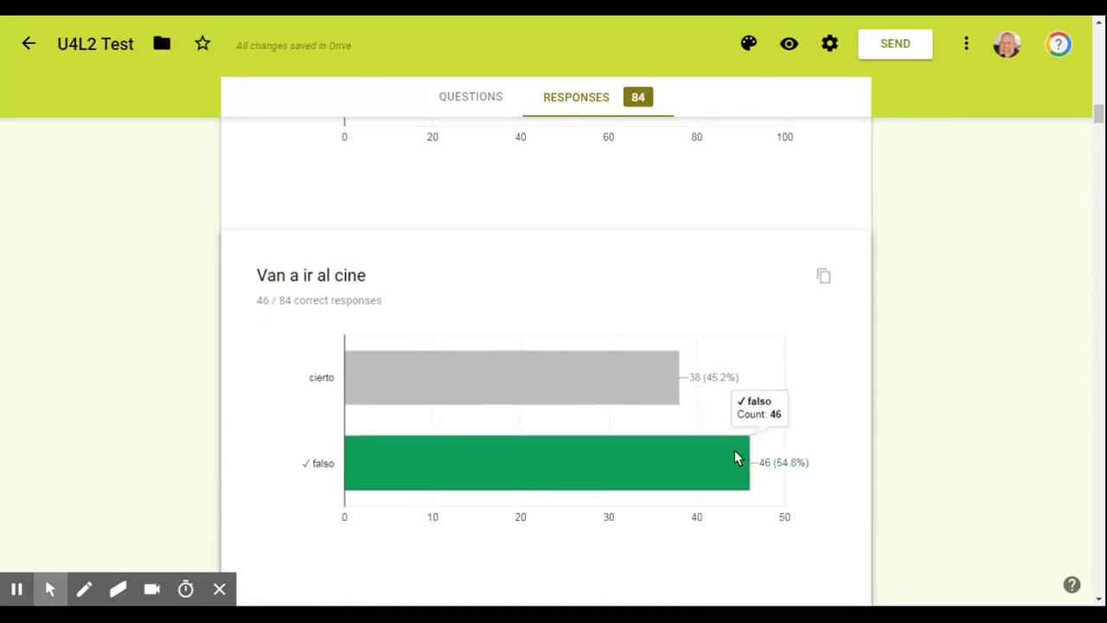
scroll(850, 388, "up", 10)
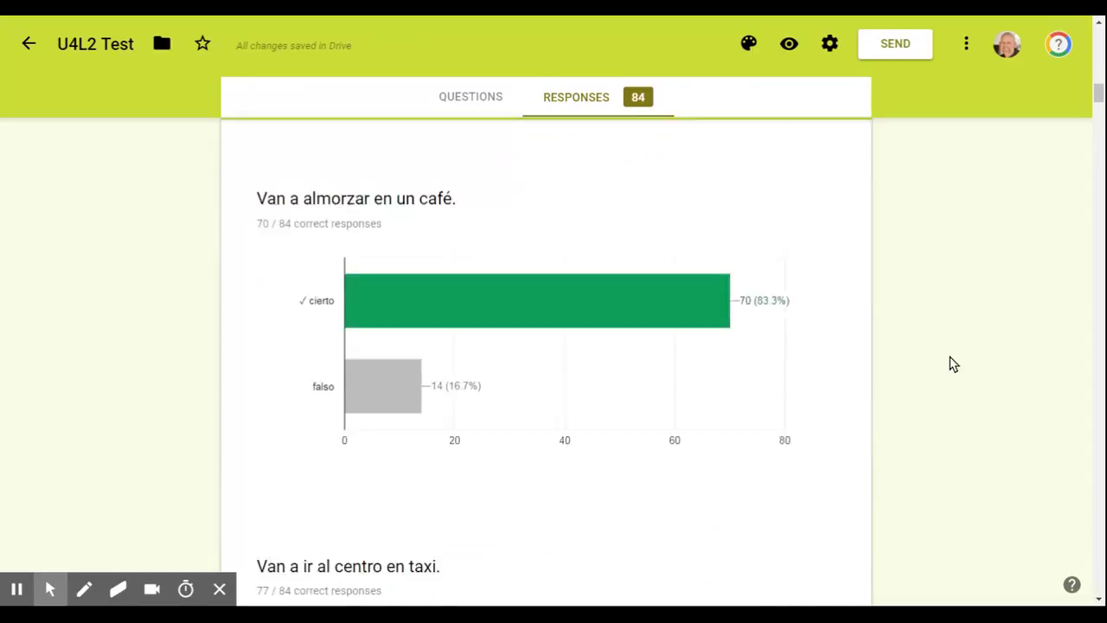
Step: Switch to the responses by question and review the answer groups and grading for "Van a almorzar en un café."
scroll(952, 364, "up", 10)
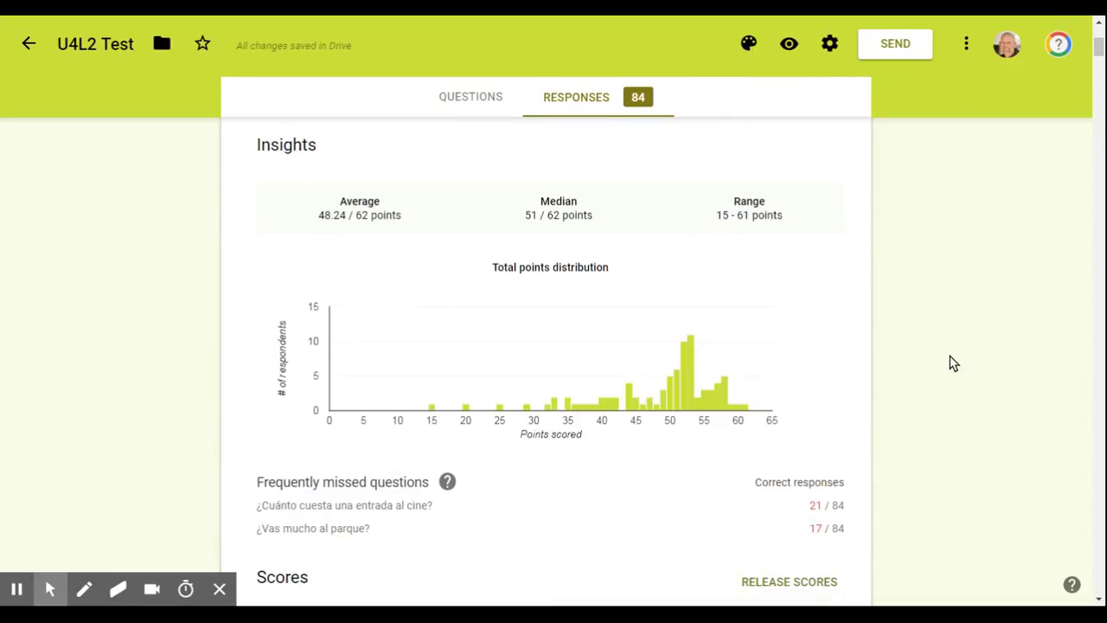
left_click(389, 254)
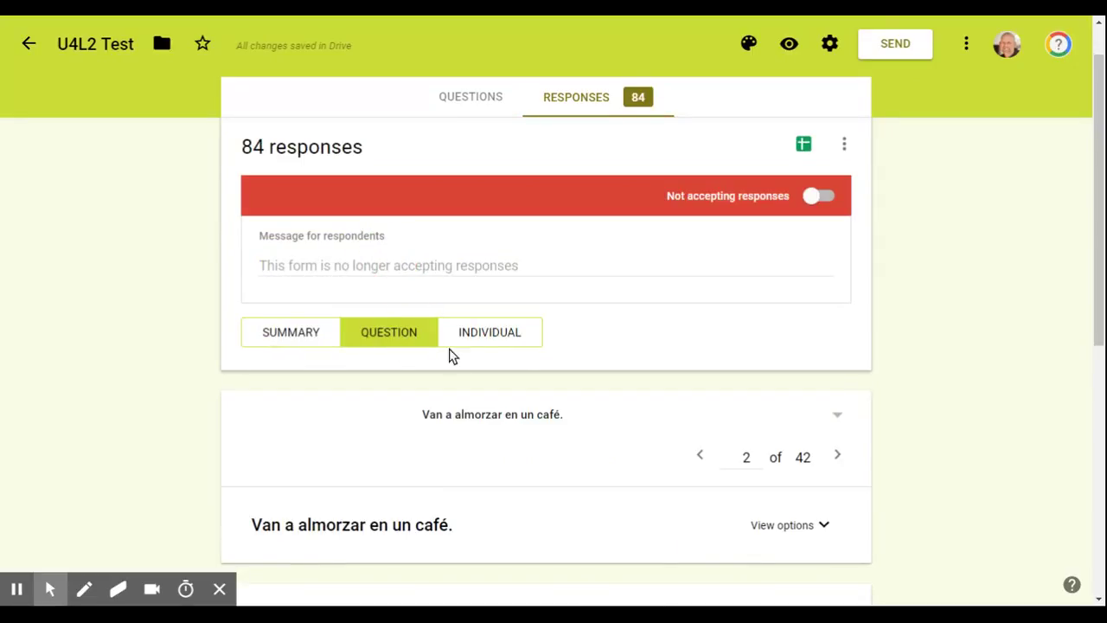
scroll(553, 370, "down", 2)
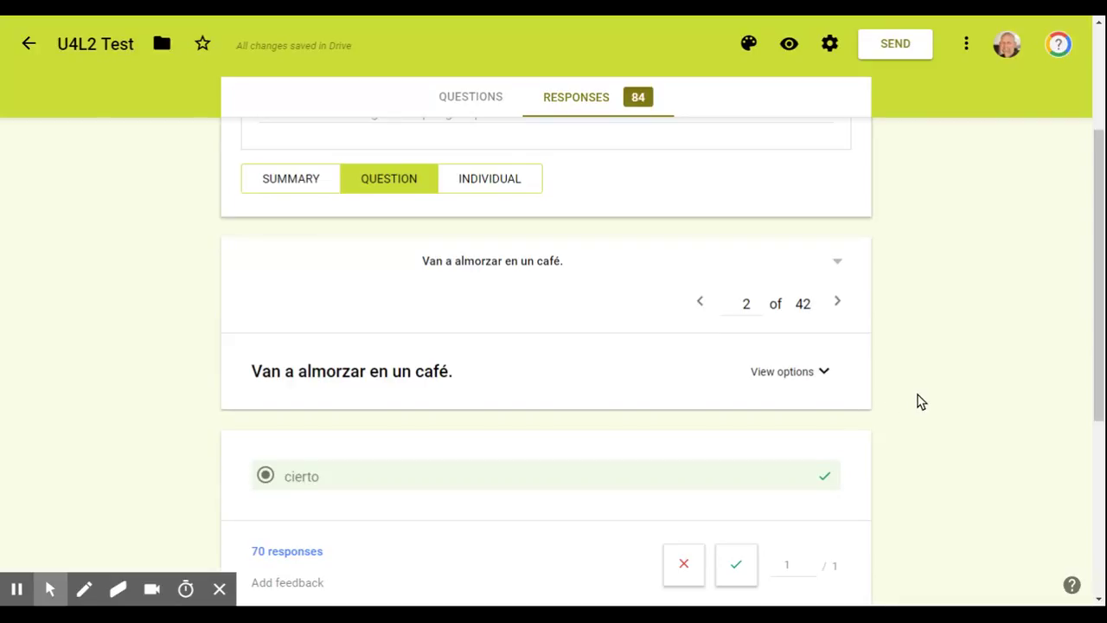
scroll(918, 402, "down", 2)
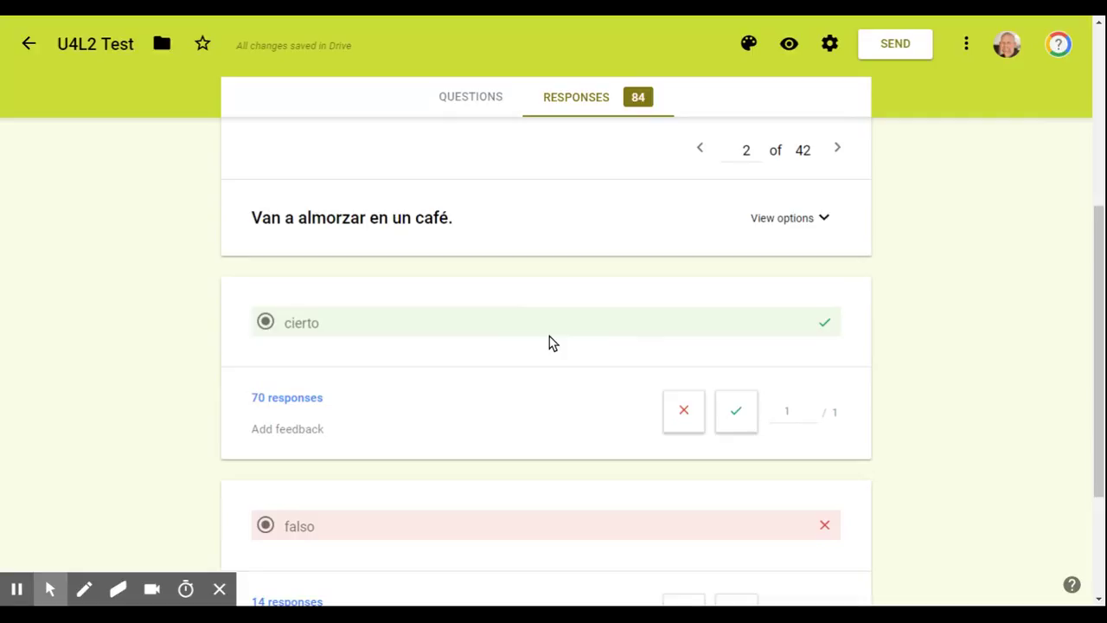
scroll(534, 372, "down", 2)
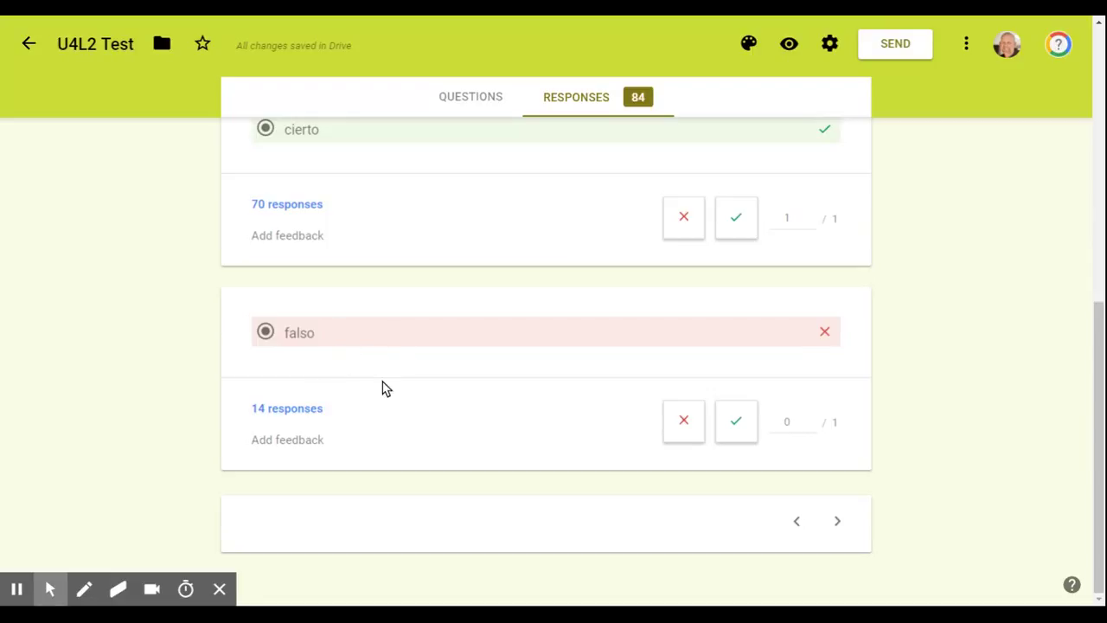
scroll(403, 374, "up", 3)
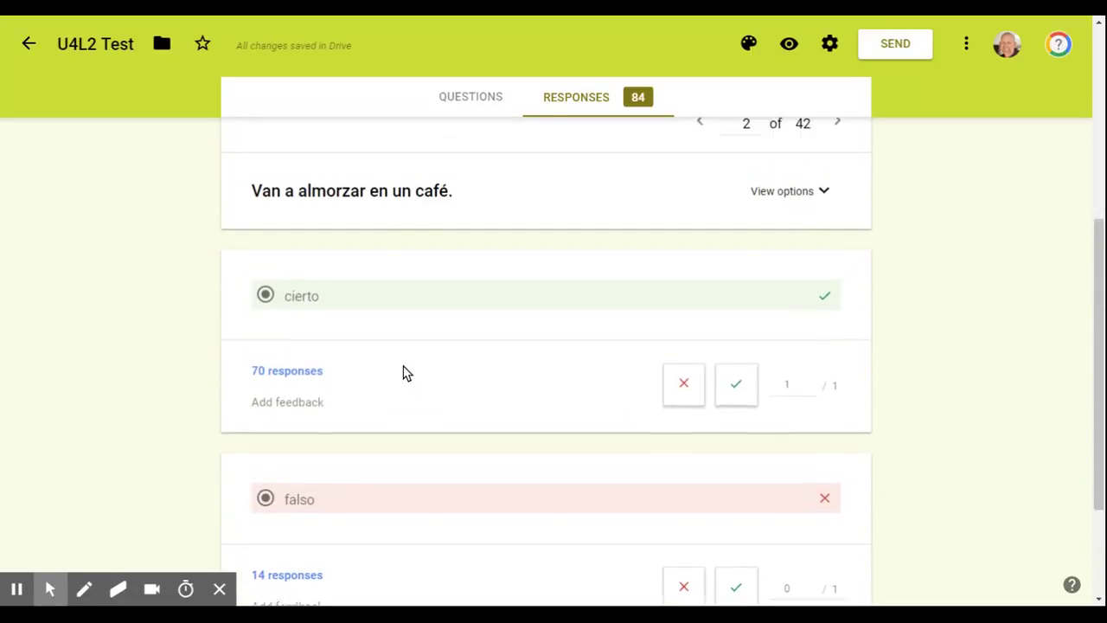
scroll(407, 373, "up", 2)
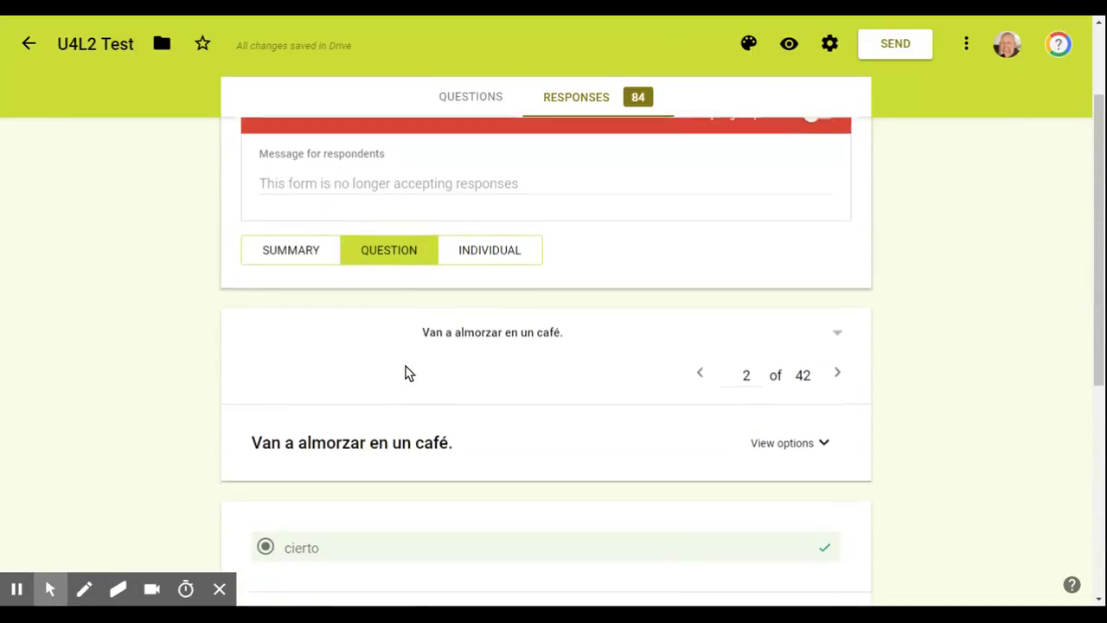
Step: Page forward through the responses by question to question 7, "Van a volver a las doce."
scroll(851, 148, "down", 2)
left_click(837, 188)
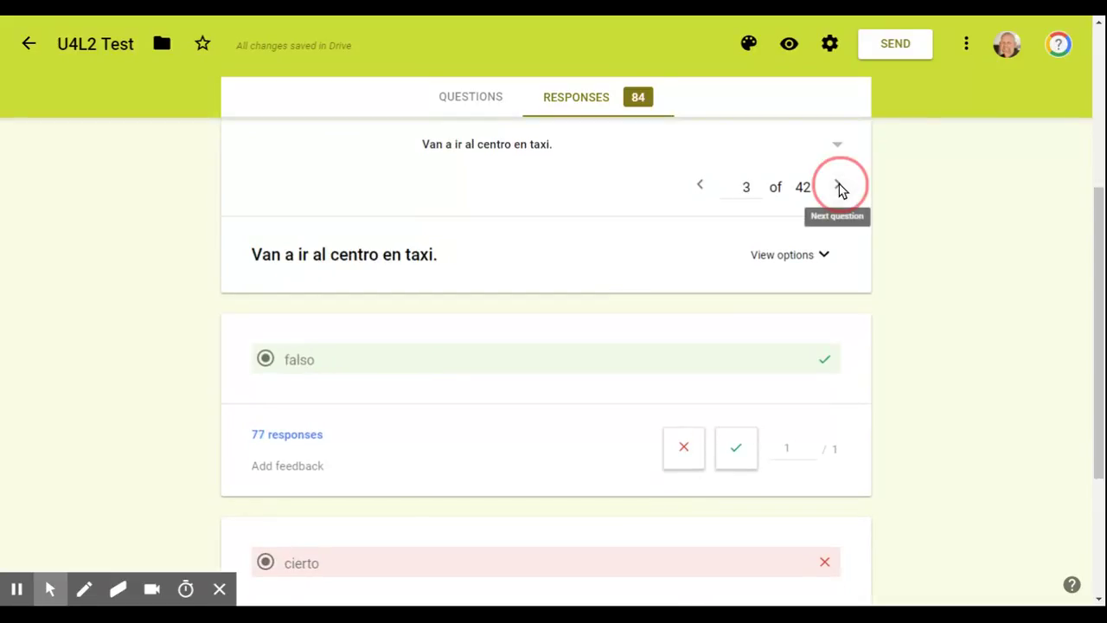
left_click(838, 188)
left_click(838, 188)
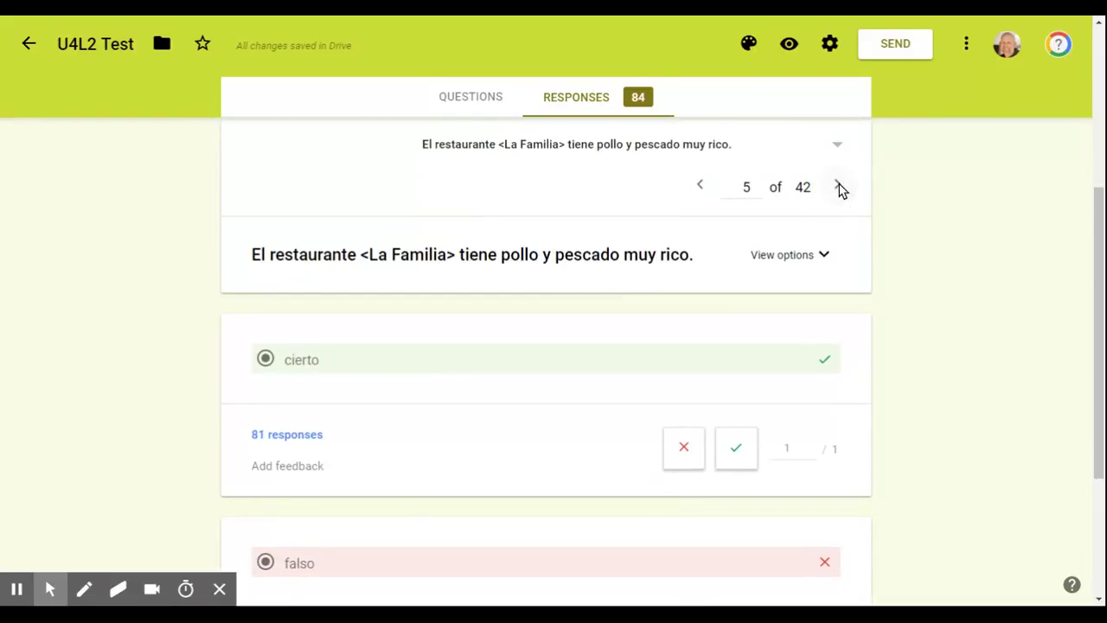
left_click(838, 188)
left_click(838, 188)
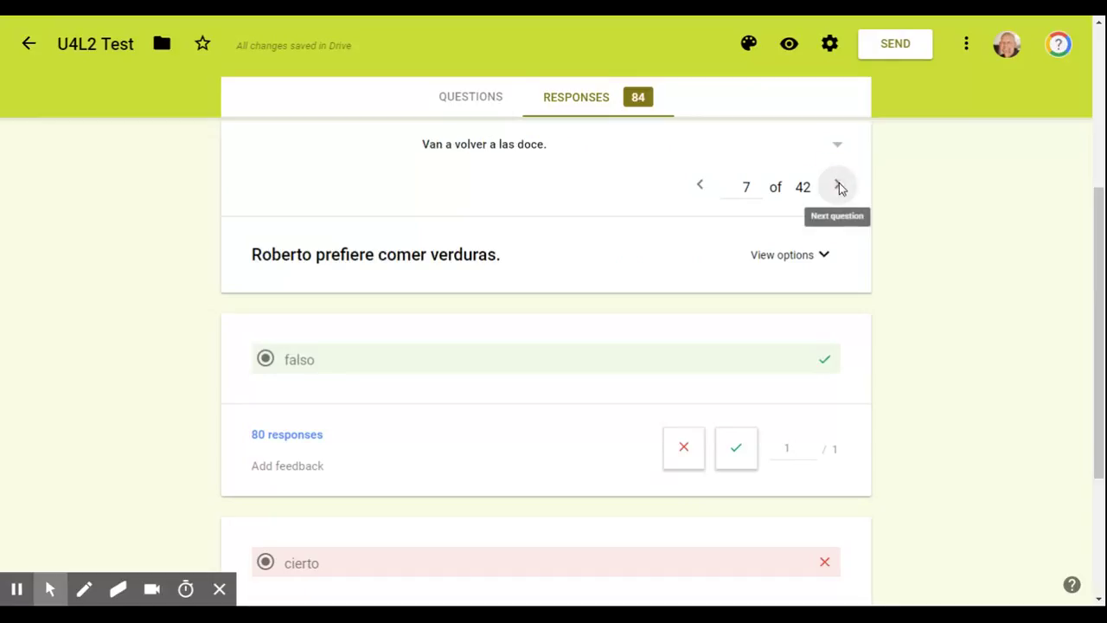
Step: Page forward through the responses by question to question 10, "¿Qué sirven con el plato principal?", and examine its answer groups and grading
left_click(838, 188)
left_click(839, 188)
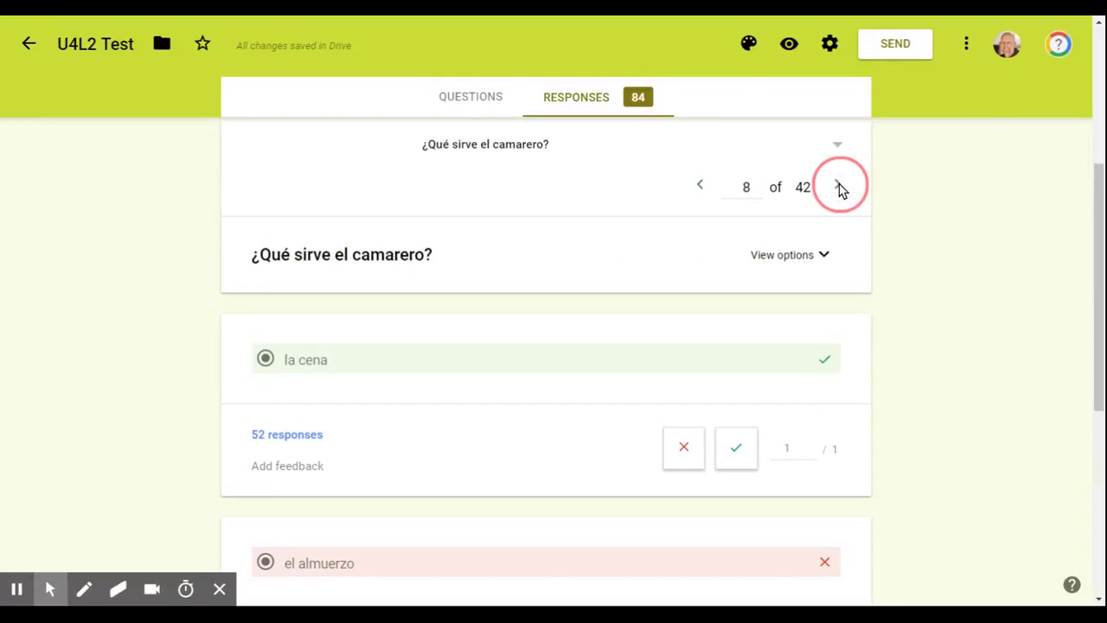
left_click(839, 188)
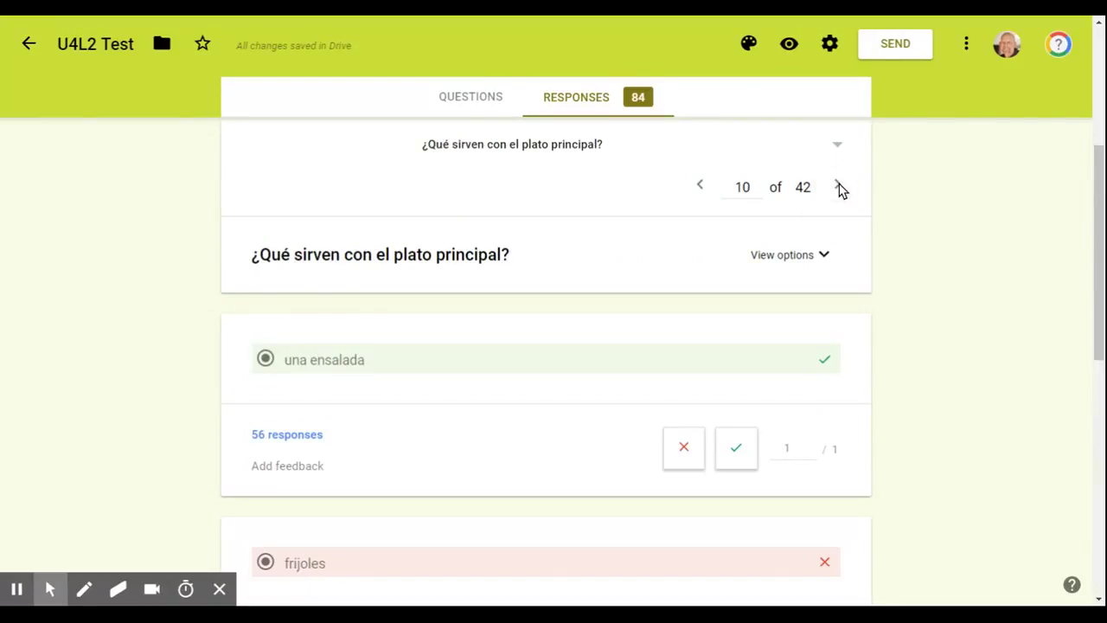
scroll(898, 309, "down", 3)
scroll(897, 309, "up", 2)
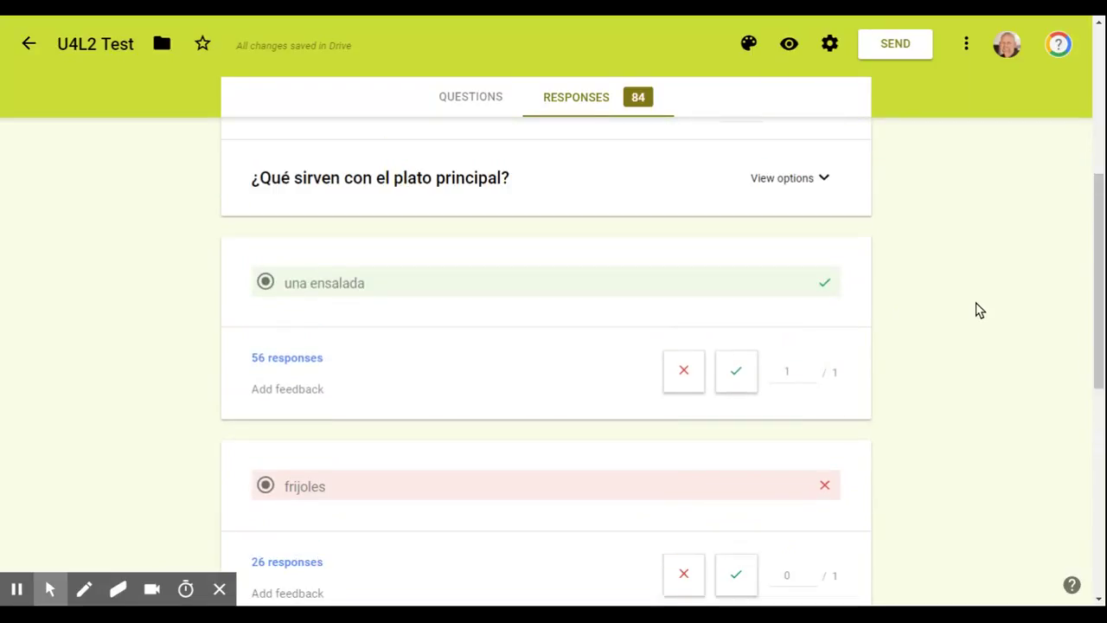
scroll(979, 310, "down", 6)
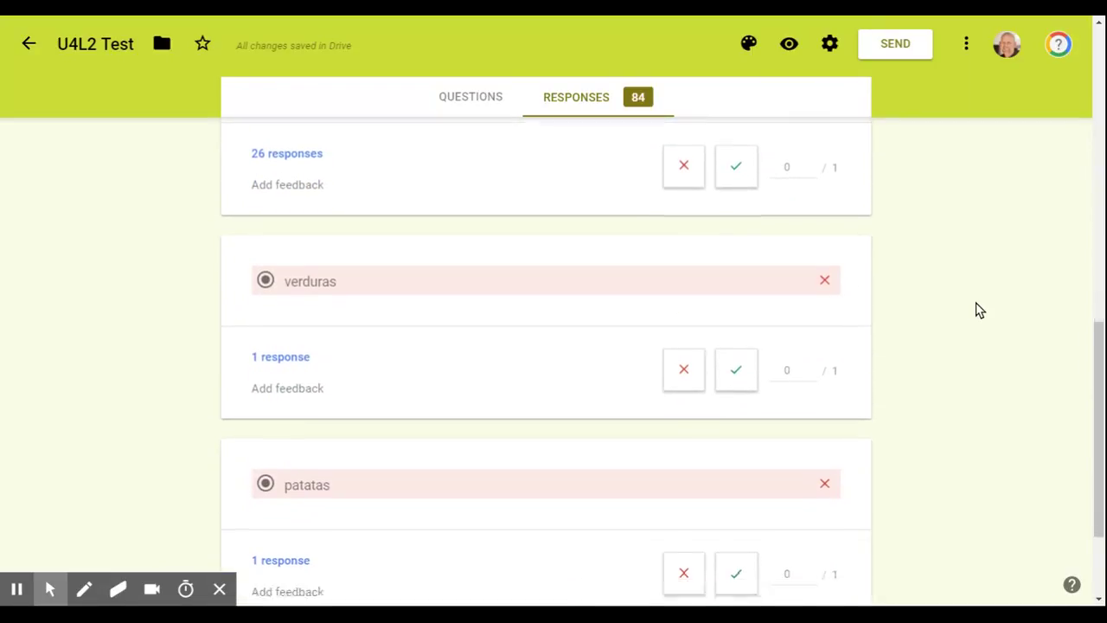
scroll(979, 309, "up", 2)
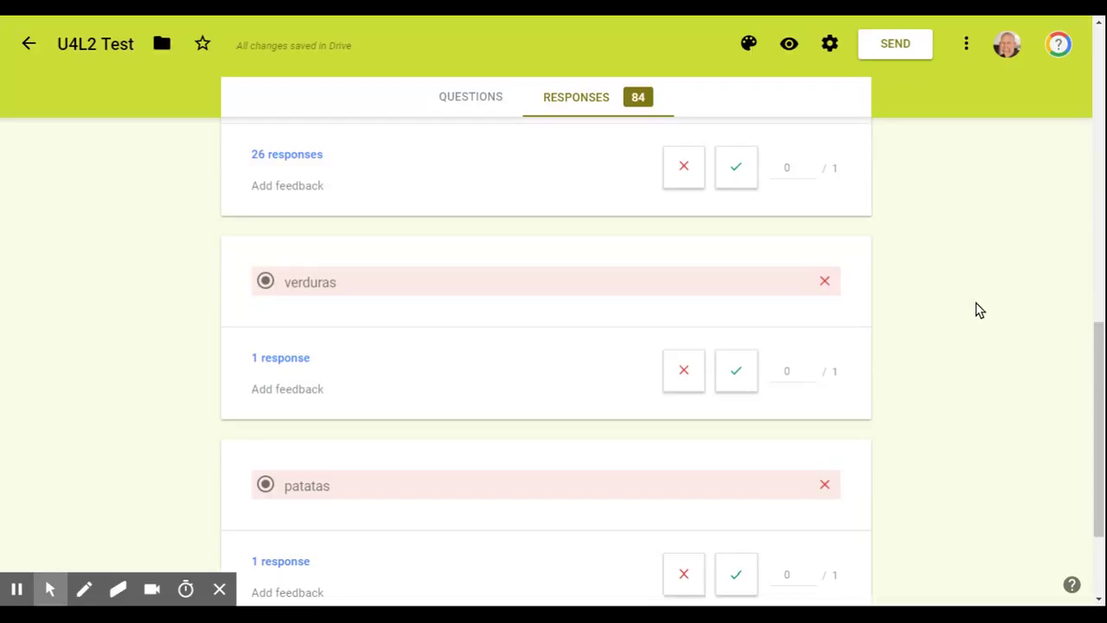
scroll(979, 309, "up", 5)
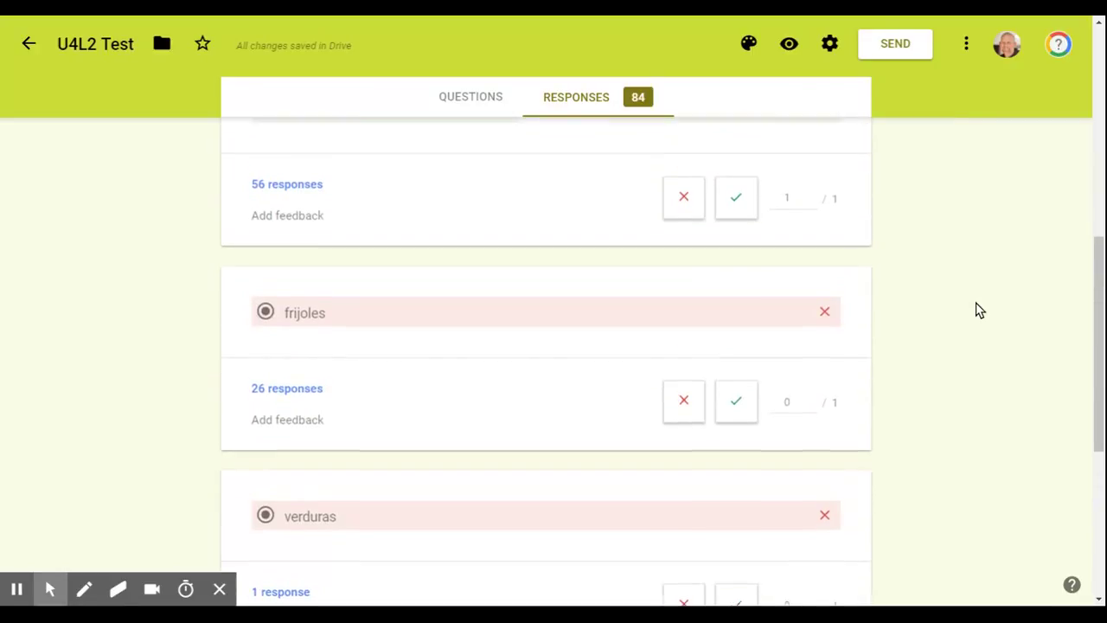
Step: Open the feedback form for the "frijoles" answer group and dismiss it without saving
scroll(435, 385, "down", 1)
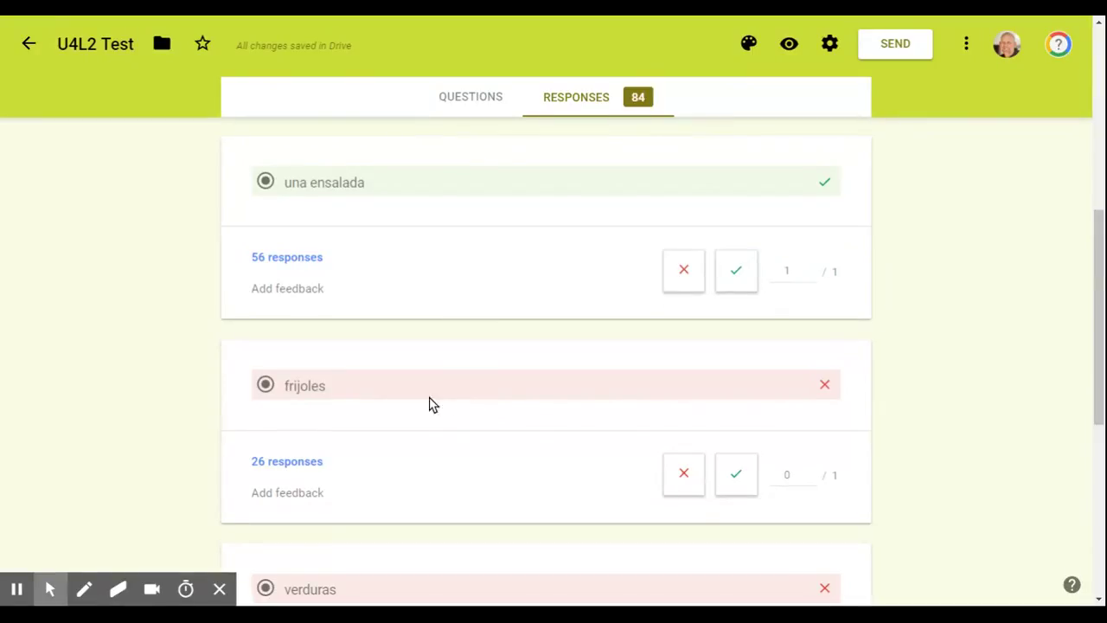
left_click(288, 493)
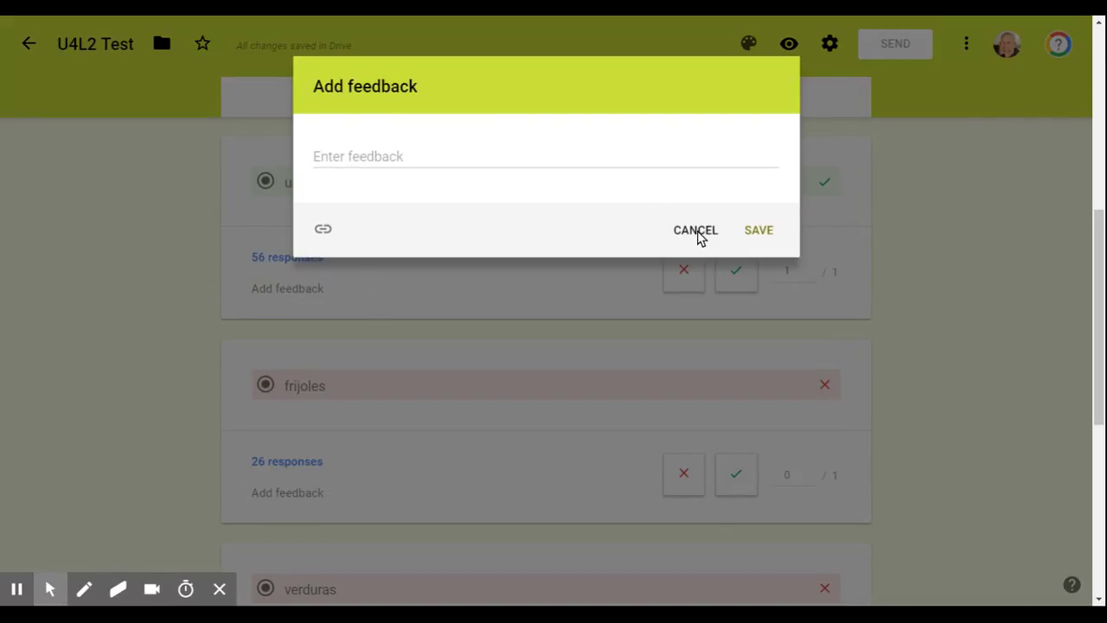
left_click(697, 232)
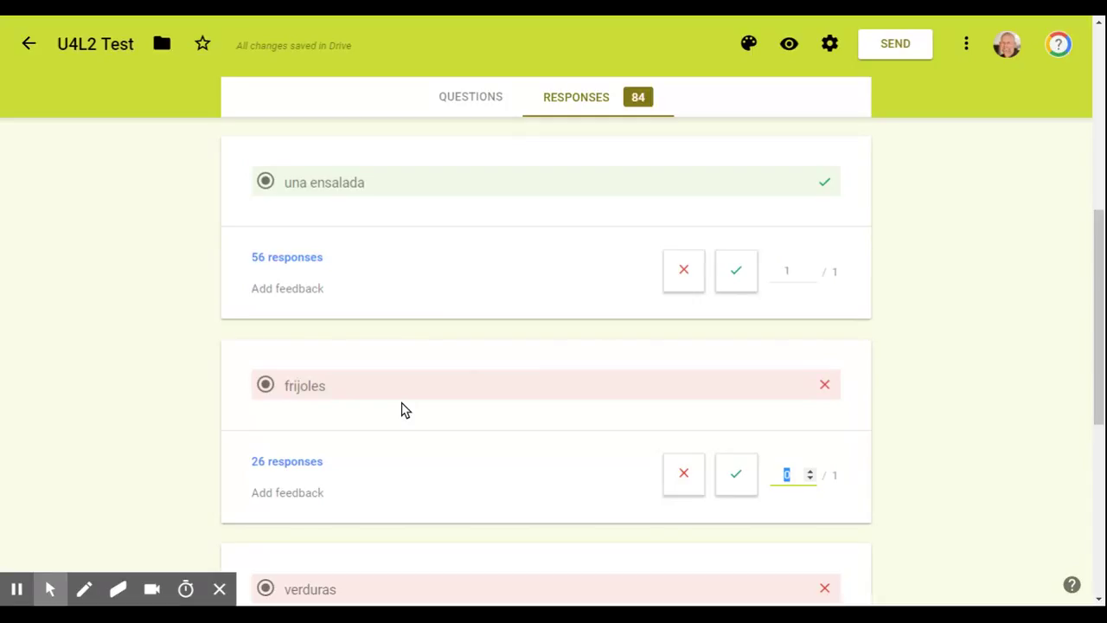
Step: Page through the responses by question to question 22, "¿A qué hora ____ ustedes en tu familia? (almorzar)"
scroll(385, 415, "up", 3)
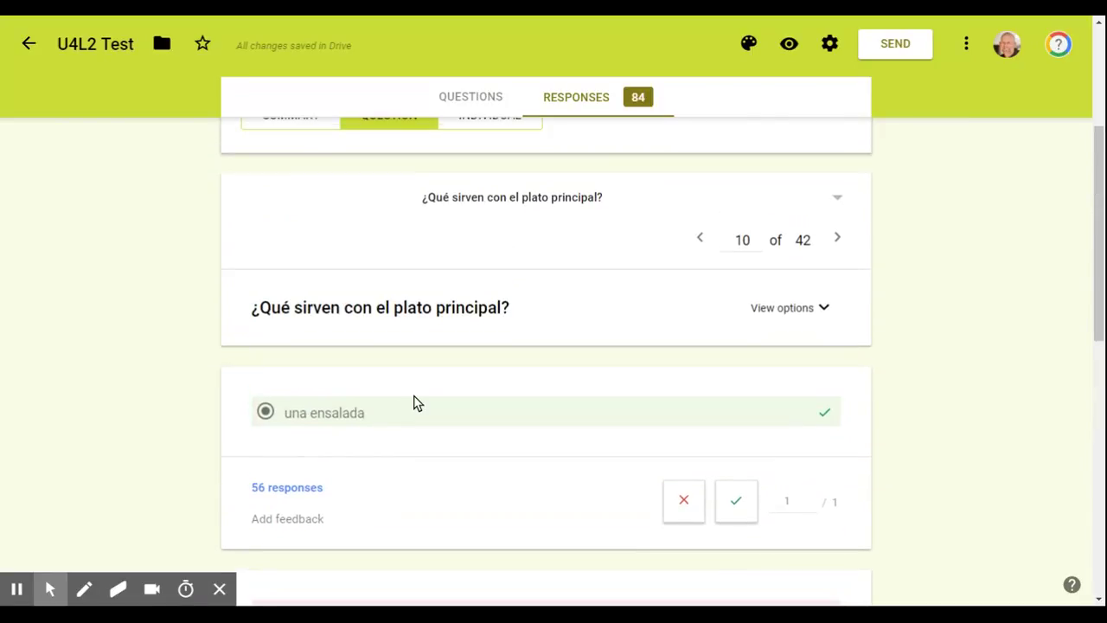
scroll(414, 403, "up", 2)
scroll(414, 404, "down", 1)
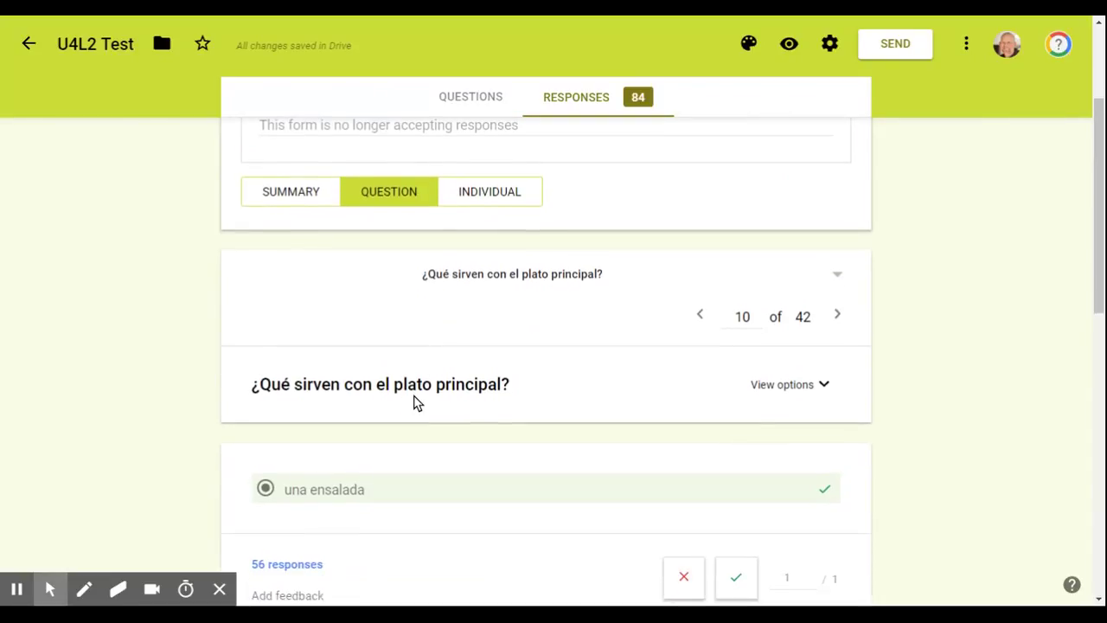
left_click(838, 317)
left_click(838, 317)
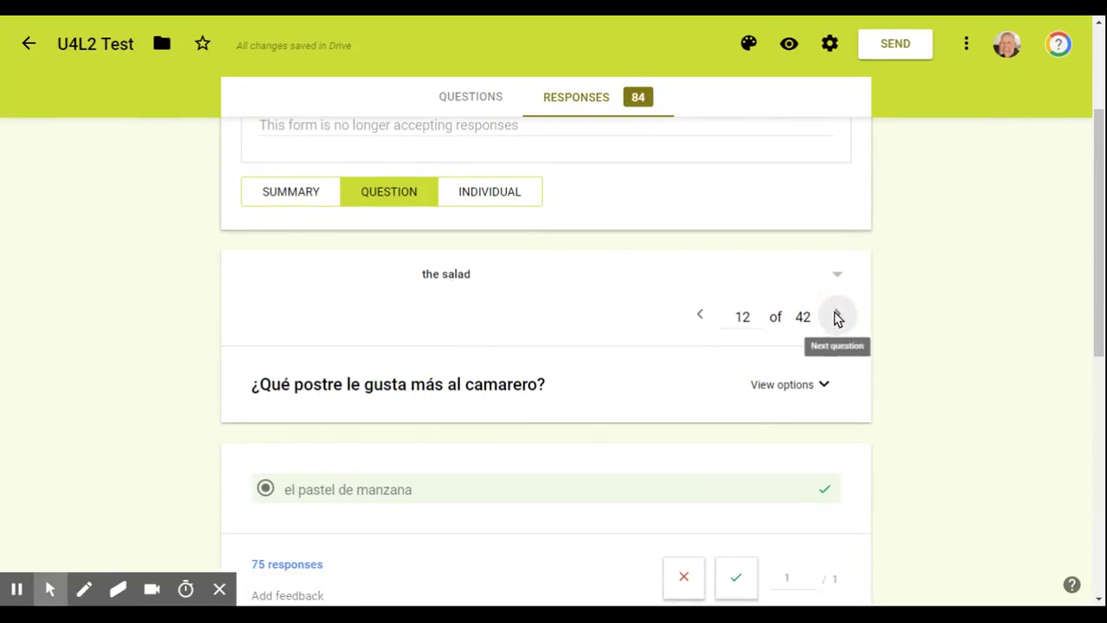
scroll(840, 319, "down", 1)
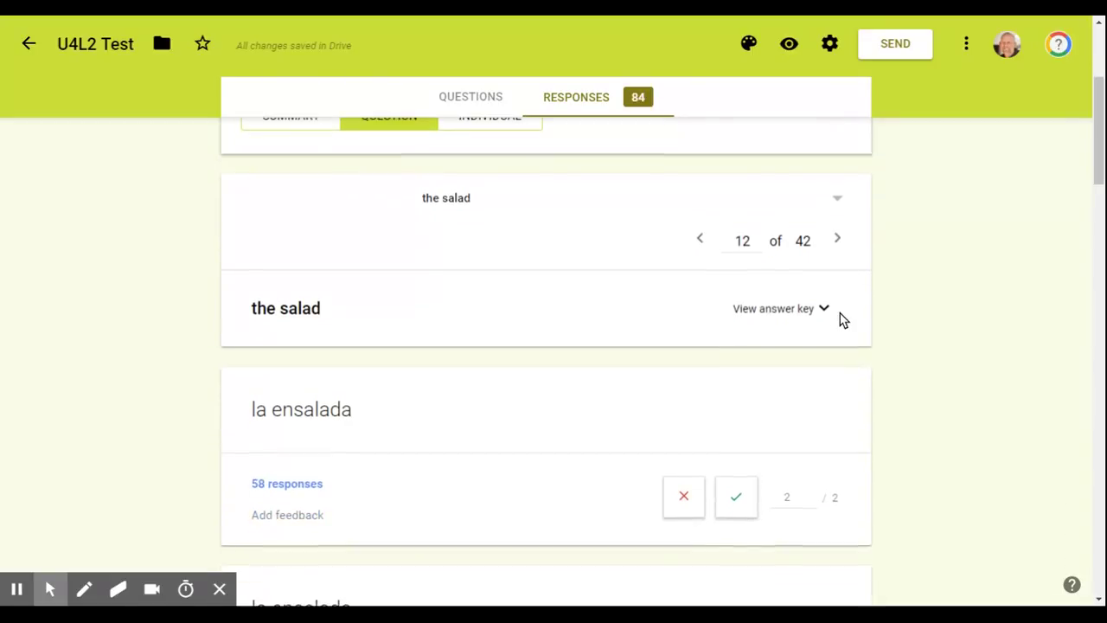
left_click(839, 240)
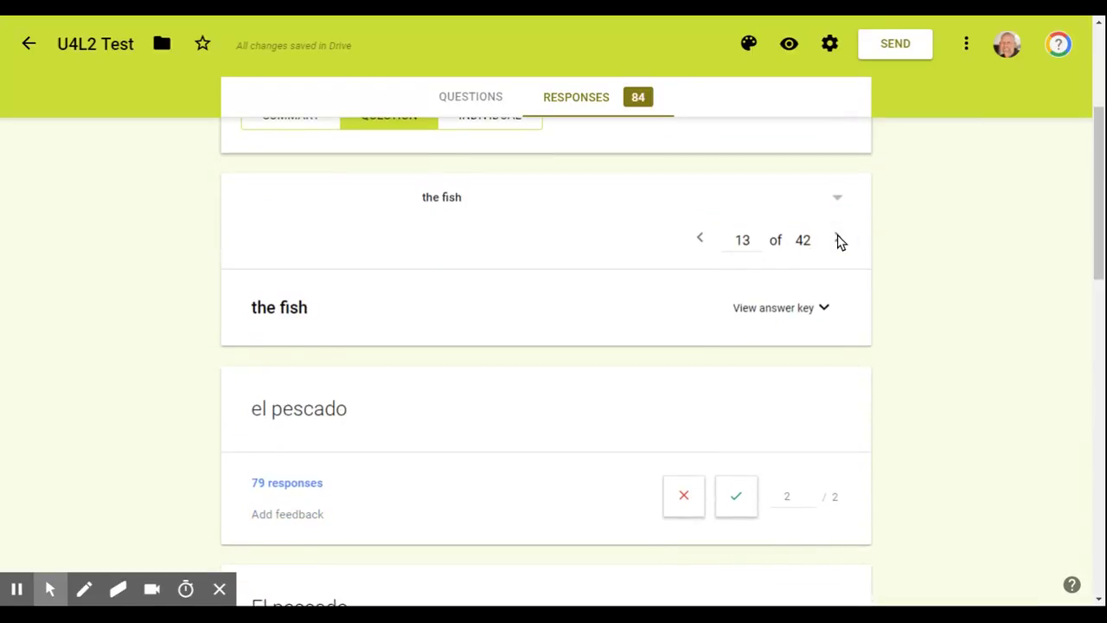
left_click(838, 240)
left_click(839, 240)
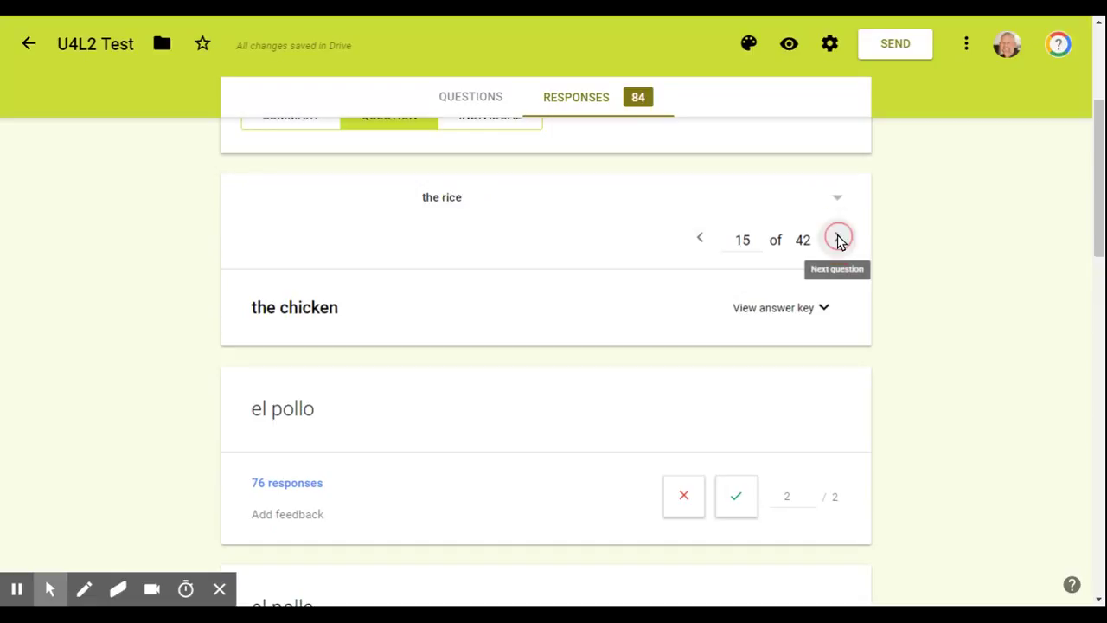
left_click(839, 241)
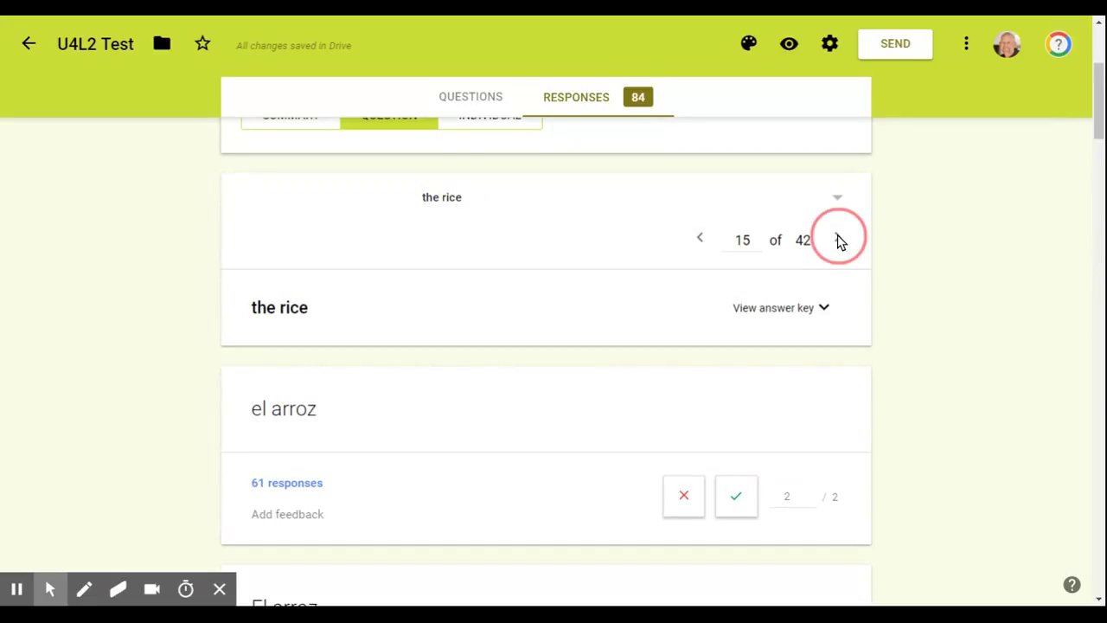
left_click(839, 241)
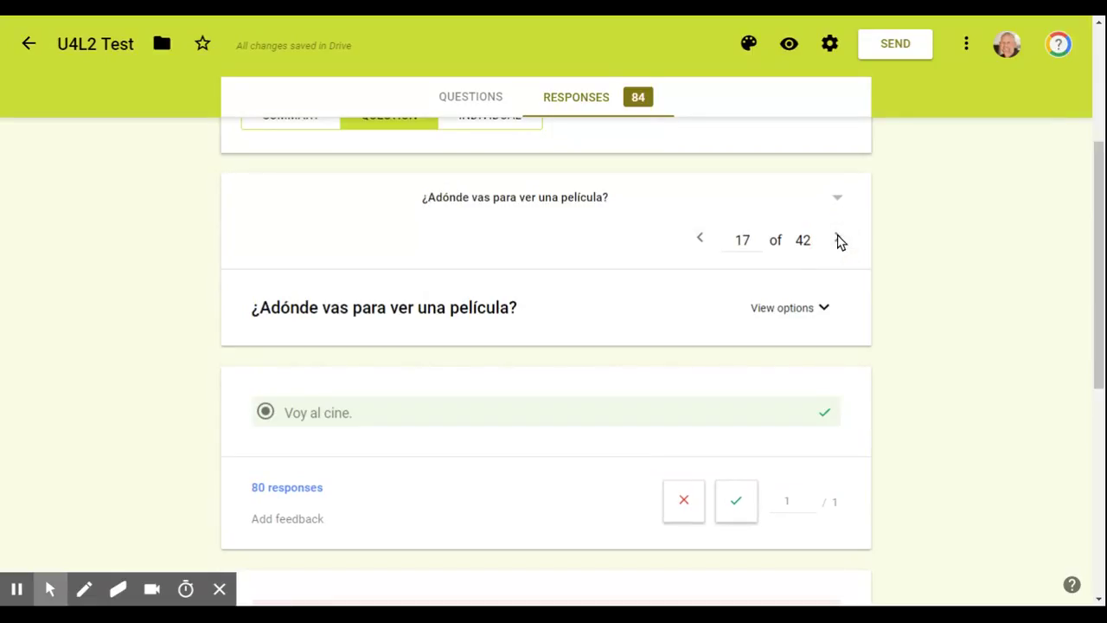
left_click(840, 240)
left_click(840, 241)
left_click(840, 241)
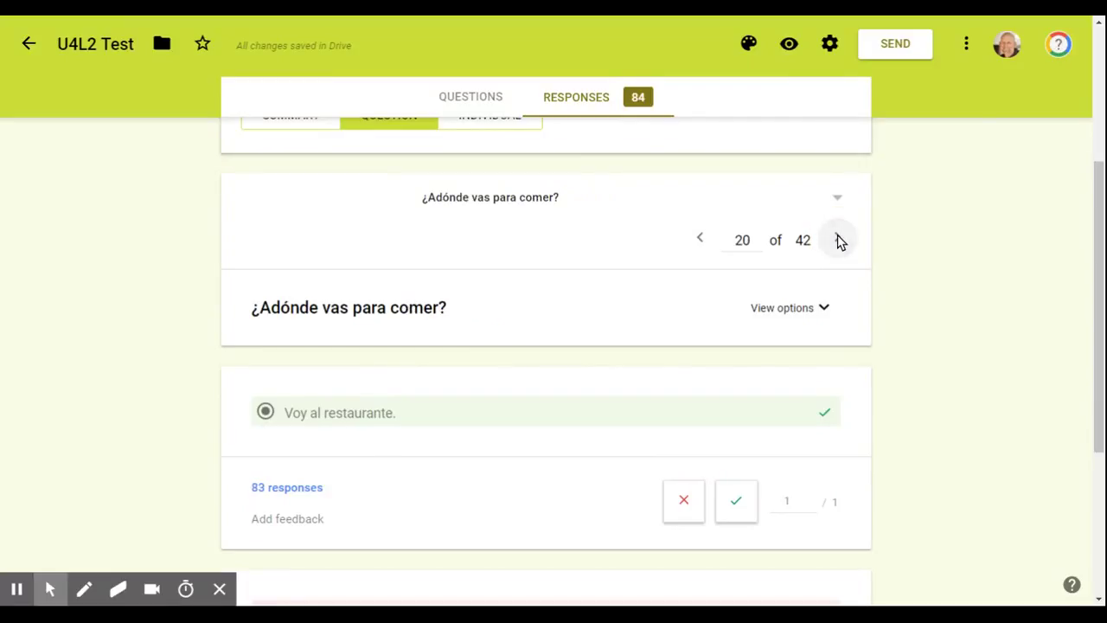
left_click(840, 241)
left_click(839, 240)
left_click(839, 240)
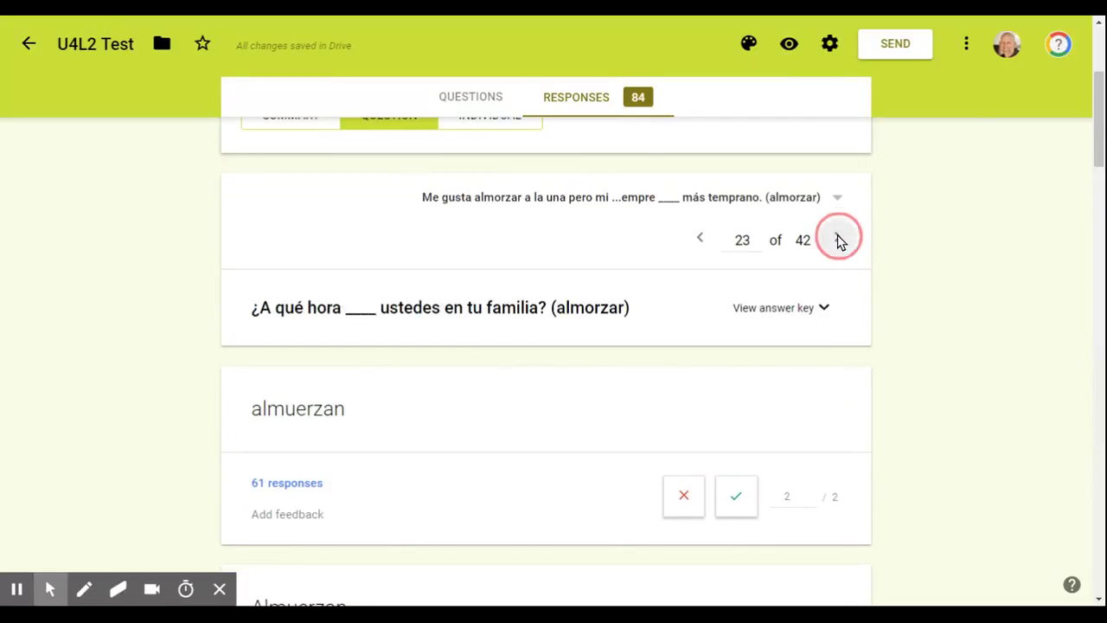
left_click(699, 242)
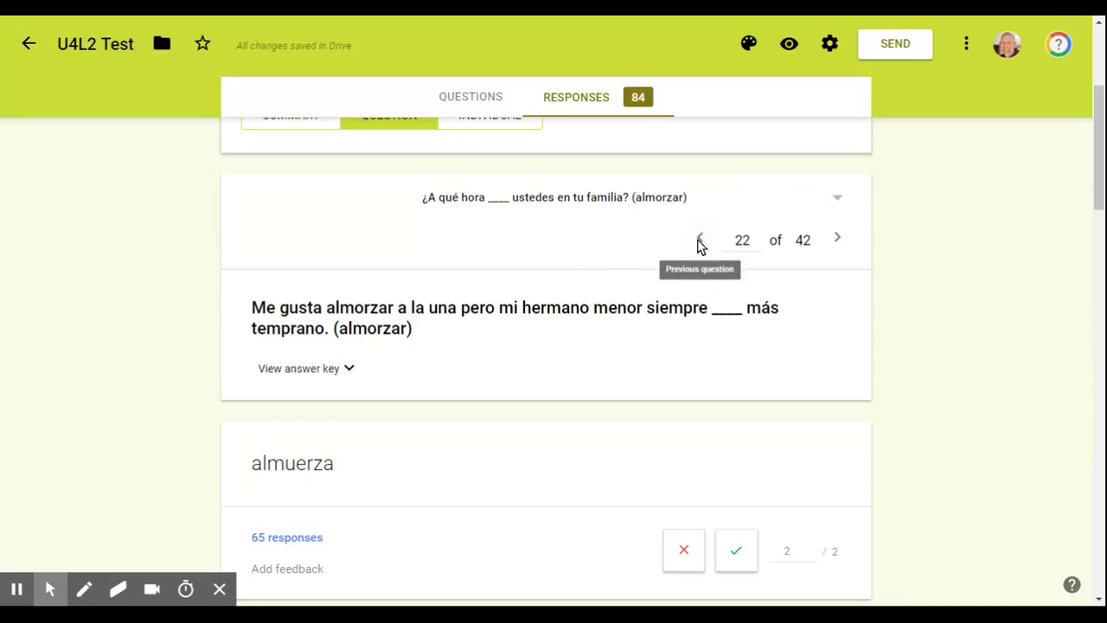
Step: Look over the written answers to question 22 and display its answer key
scroll(876, 313, "down", 2)
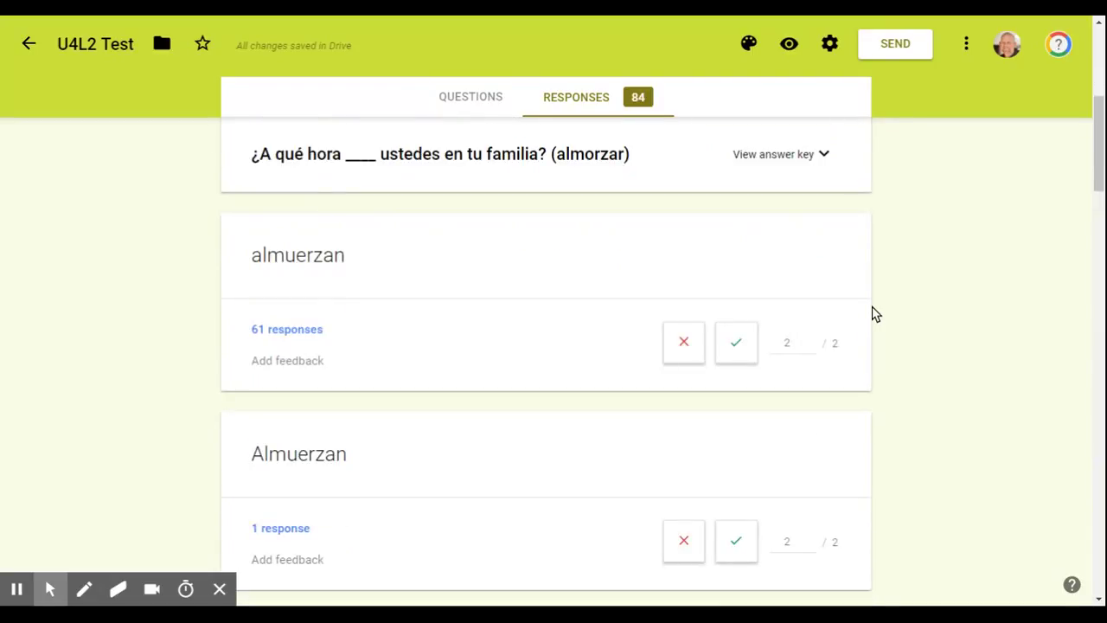
scroll(876, 313, "down", 3)
scroll(872, 313, "up", 5)
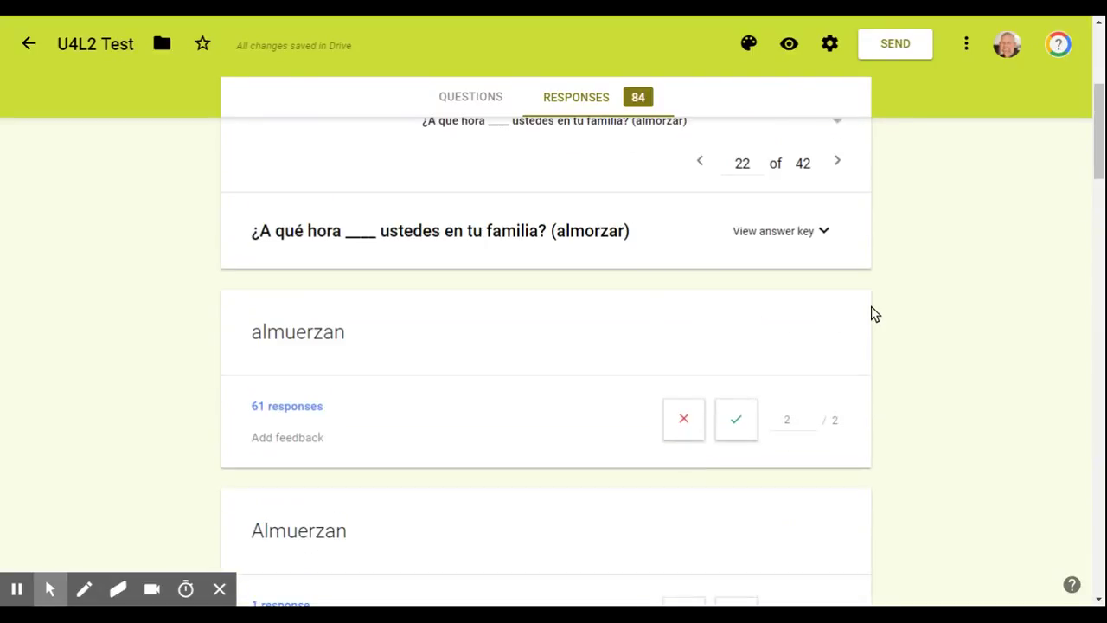
scroll(605, 331, "up", 1)
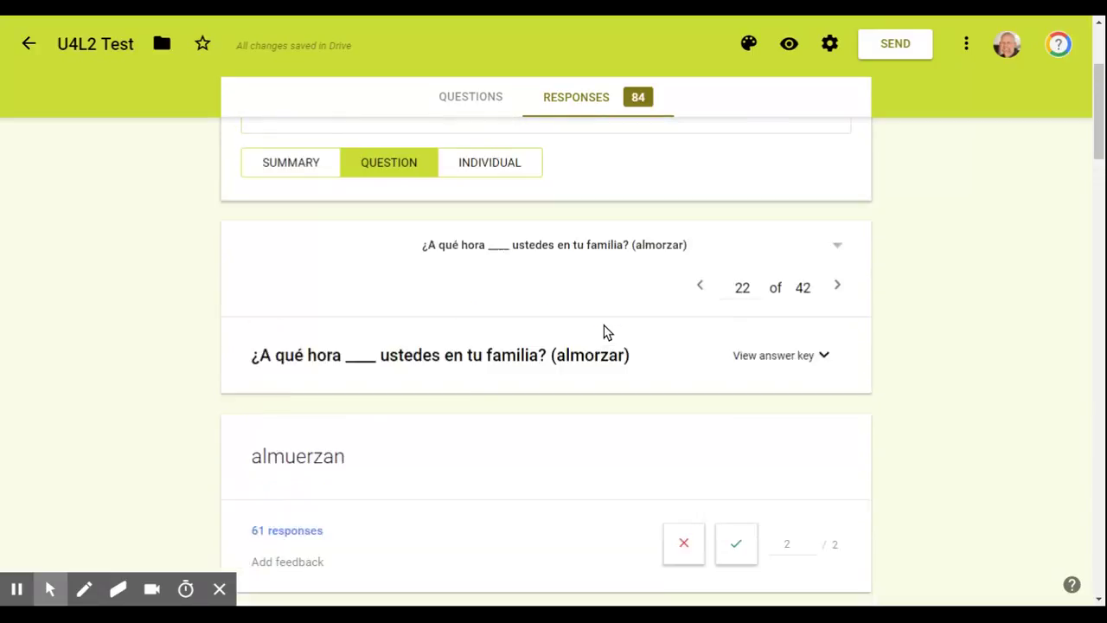
left_click(824, 386)
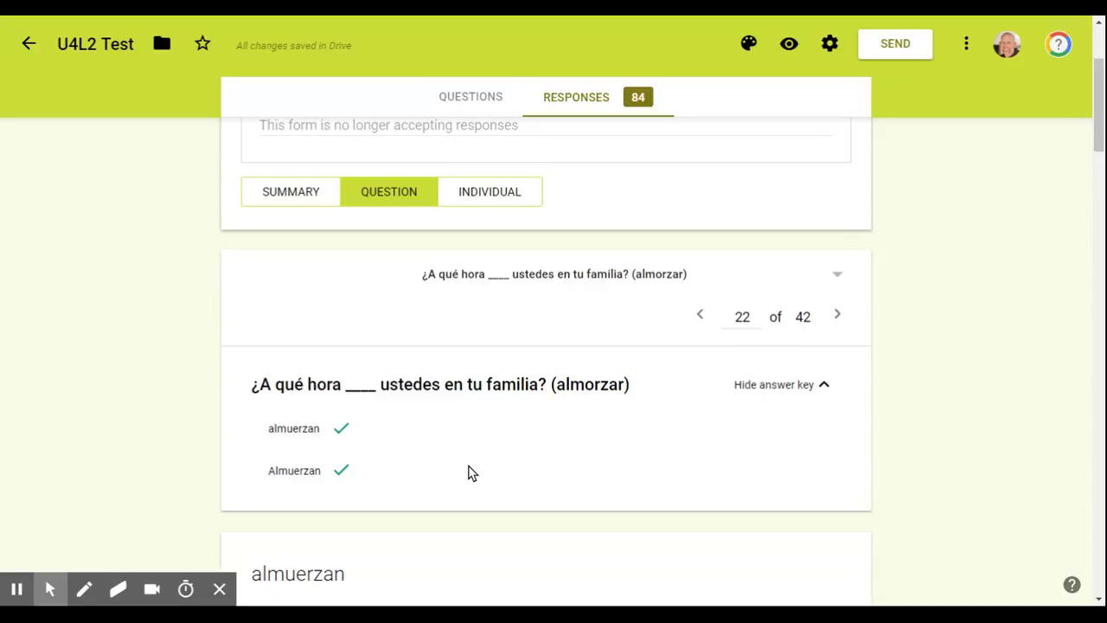
Step: Compare question 22's answer key with the grouped answers from "almuerzan" to "almuerza" and the points given to each group
scroll(468, 473, "down", 1)
scroll(448, 463, "down", 2)
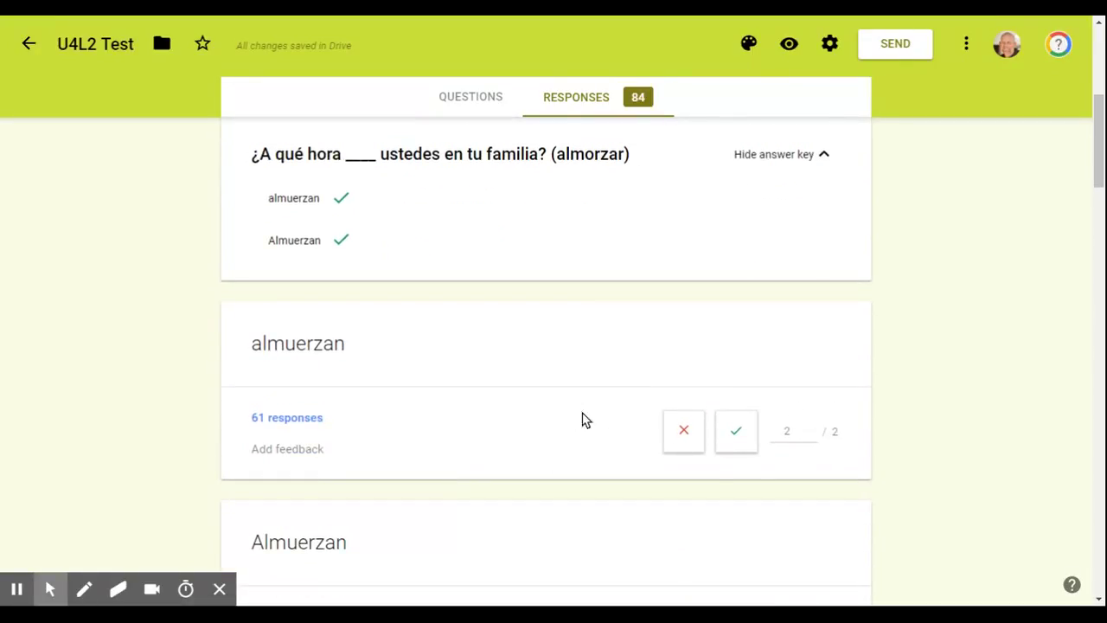
scroll(360, 413, "up", 1)
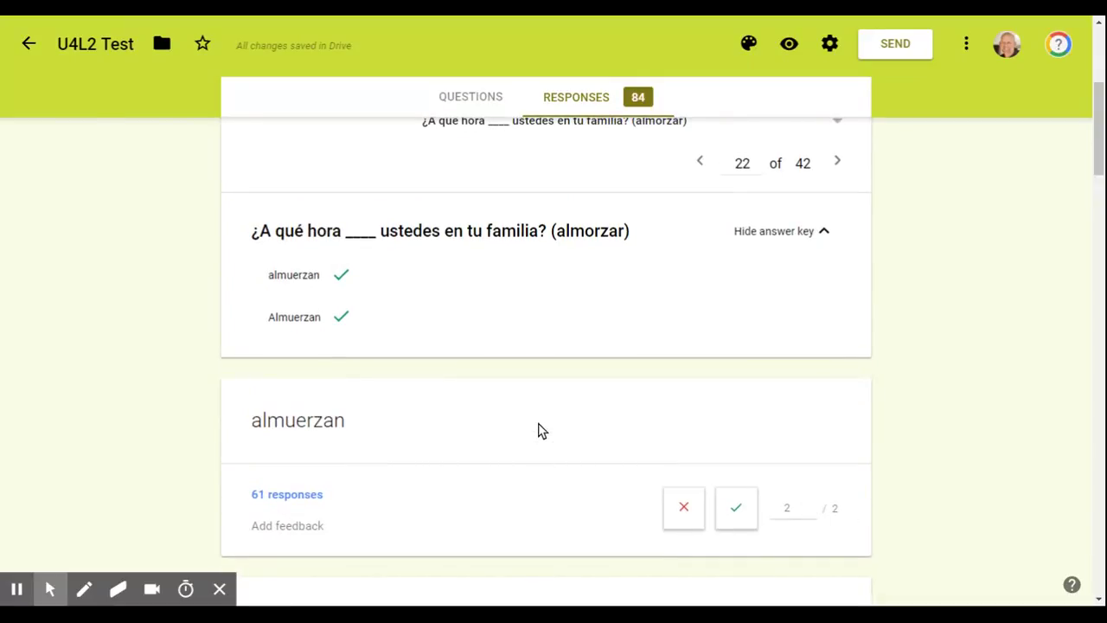
scroll(540, 430, "down", 2)
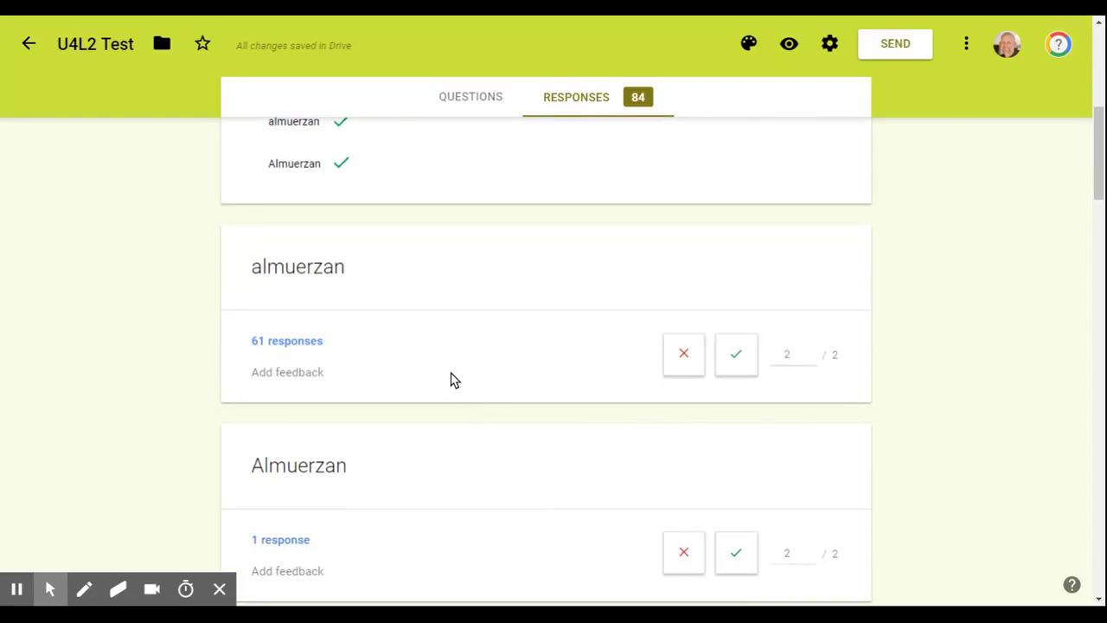
scroll(450, 381, "down", 1)
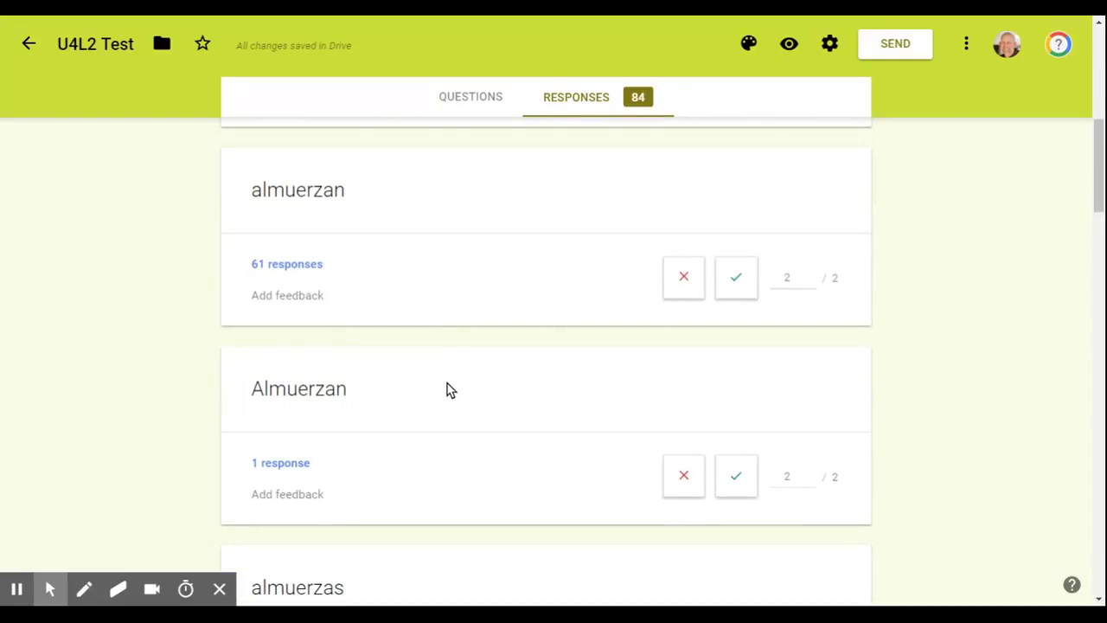
scroll(449, 389, "down", 1)
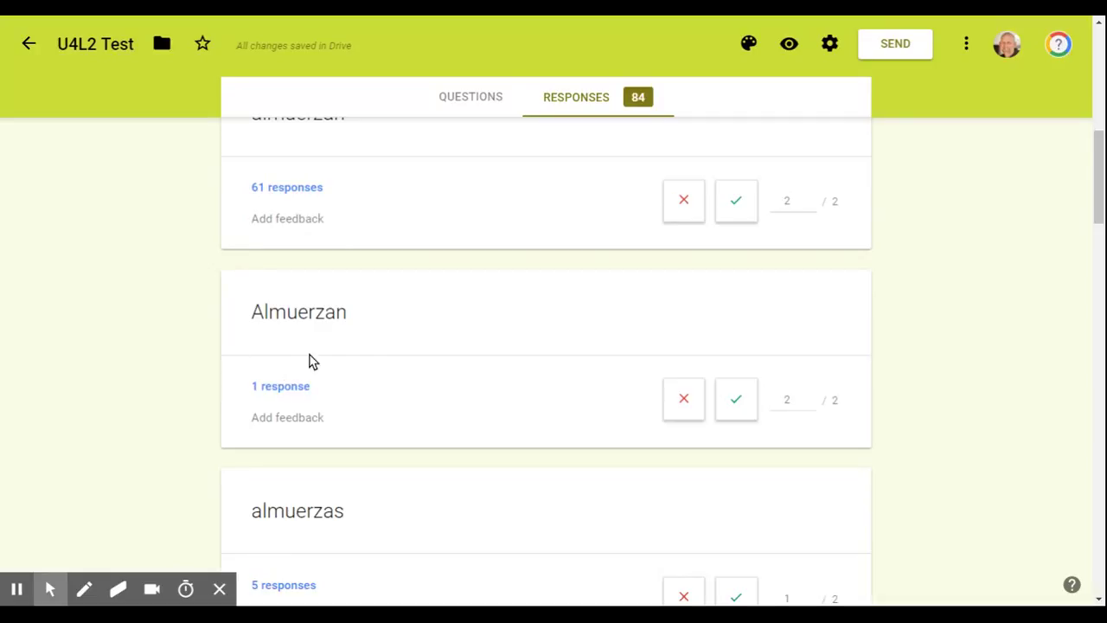
scroll(511, 394, "down", 1)
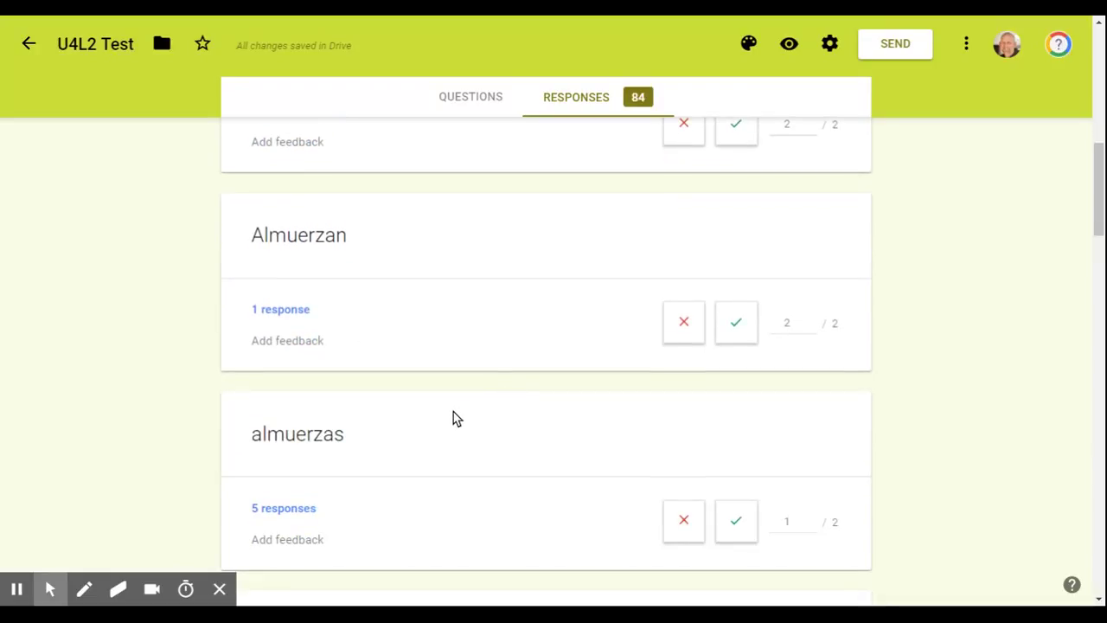
scroll(456, 419, "down", 2)
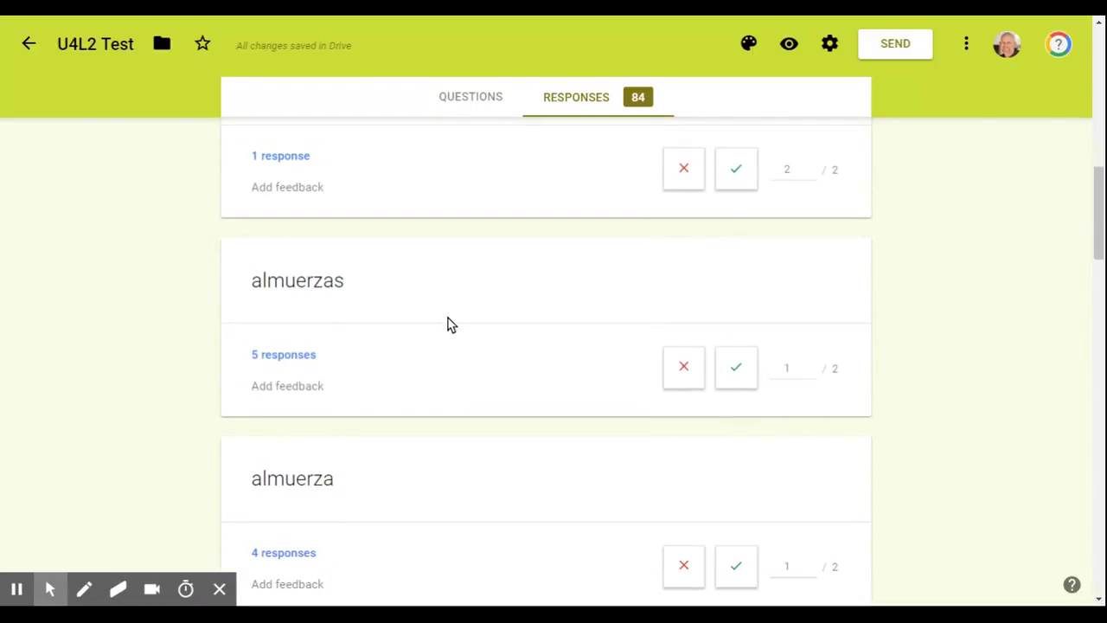
Step: Add the feedback "Don't forget to conjugate correctly!" to the "almuerzas" answer group
scroll(406, 351, "up", 3)
scroll(337, 364, "down", 2)
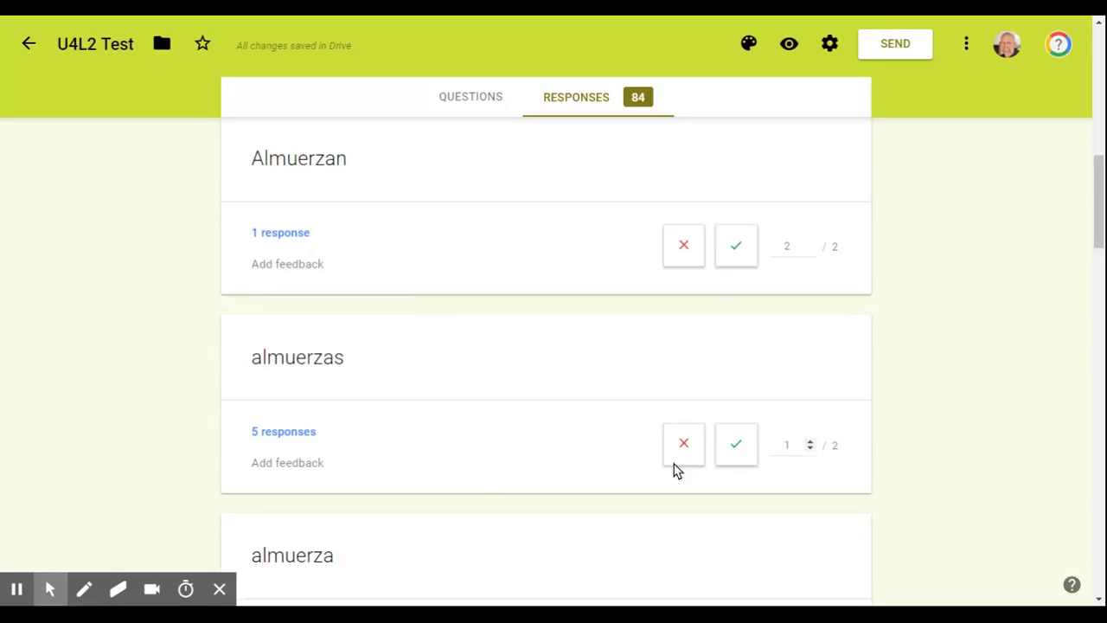
left_click(299, 464)
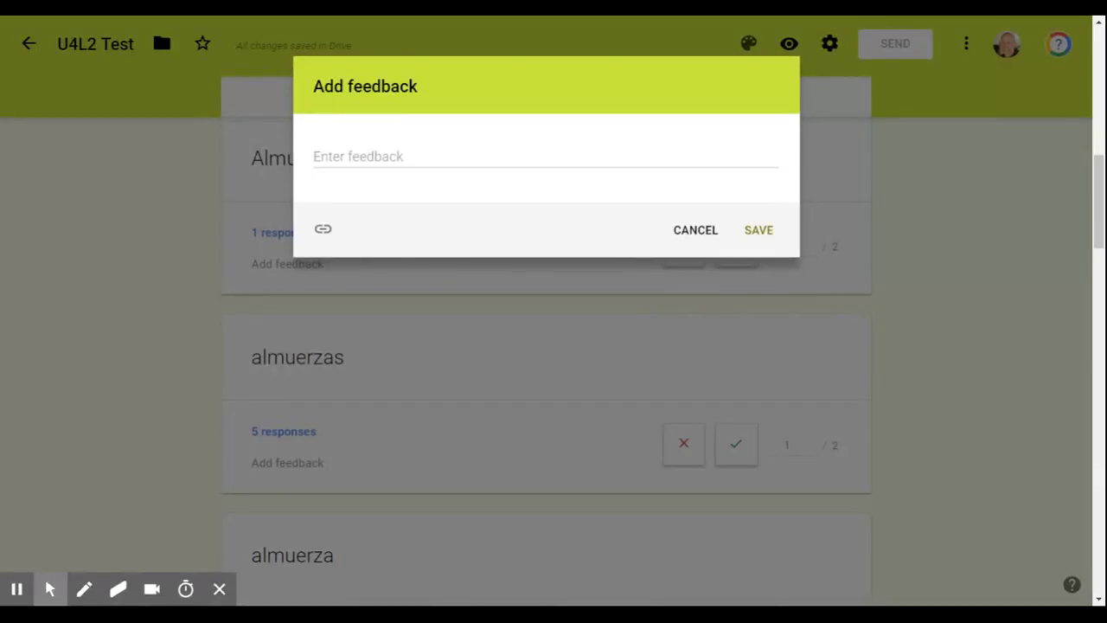
left_click(437, 156)
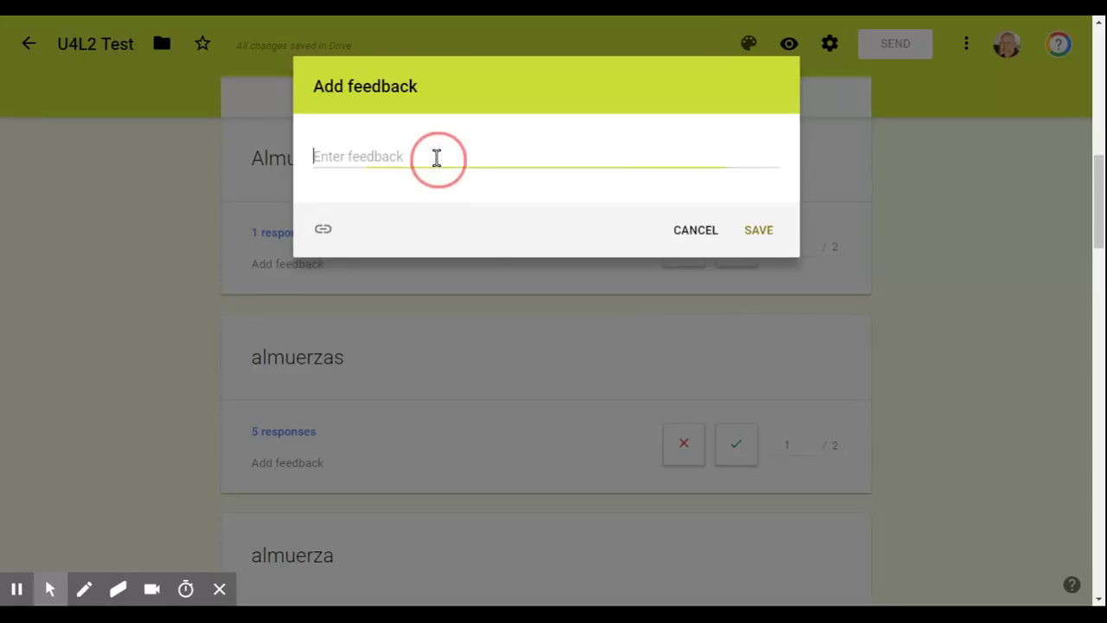
type("Don")
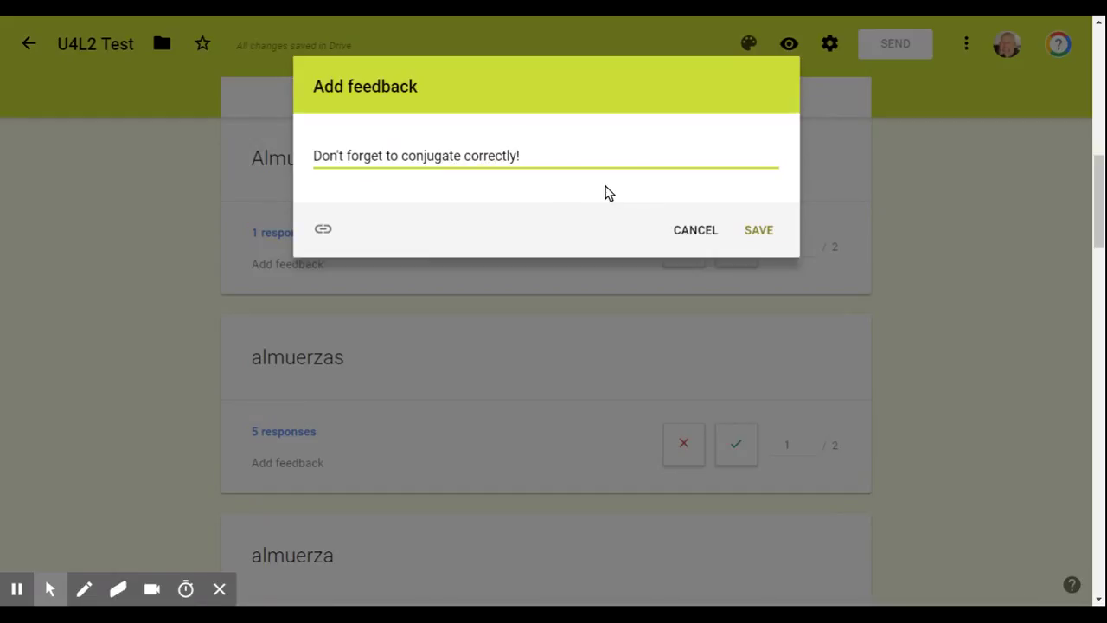
left_click(757, 230)
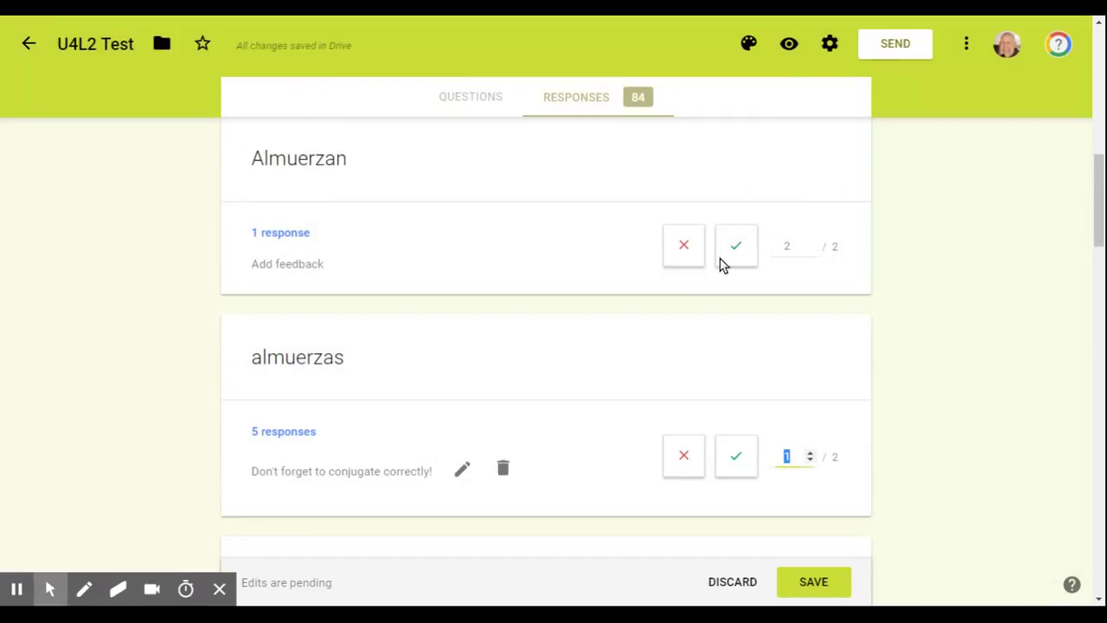
Step: Look over the remaining answer groups from "almuerza" to "Almorza" and save the pending feedback edit
scroll(538, 431, "down", 2)
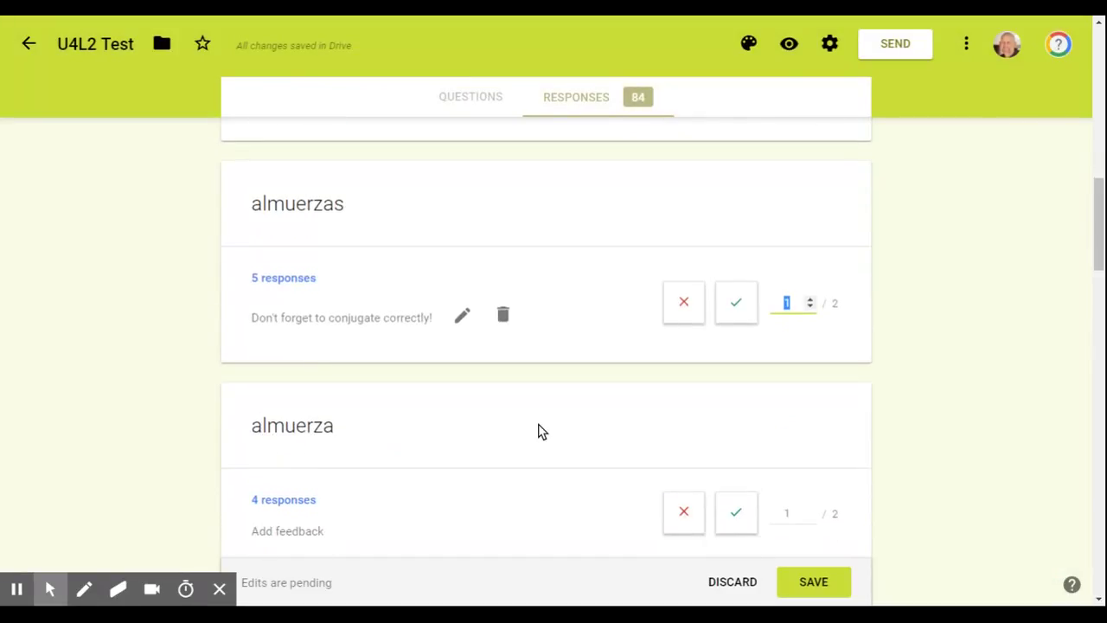
scroll(538, 430, "down", 3)
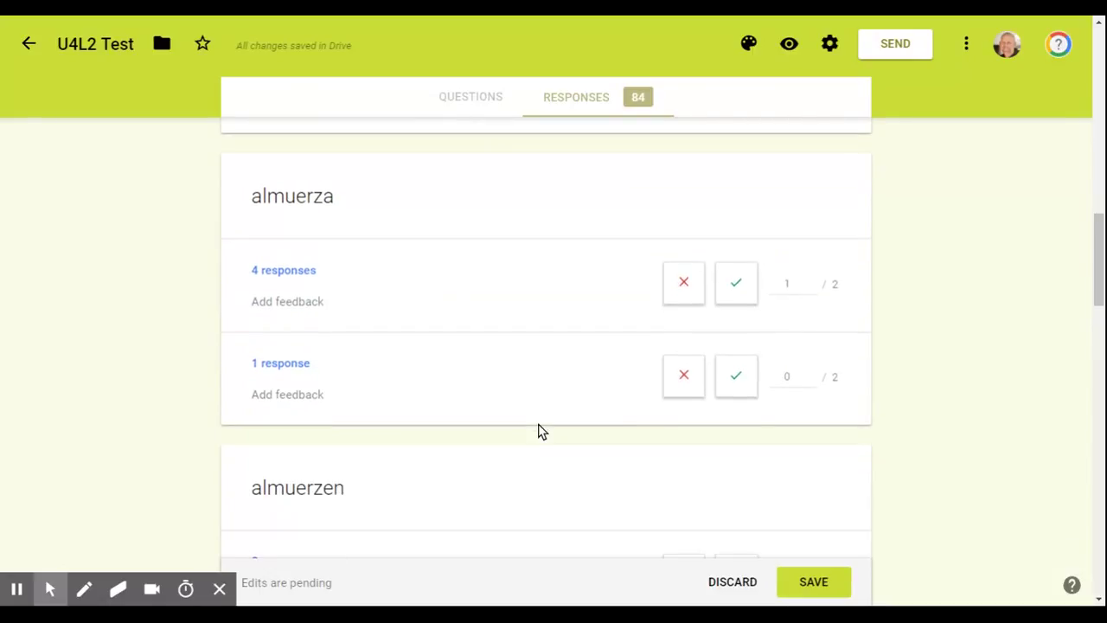
scroll(538, 431, "down", 5)
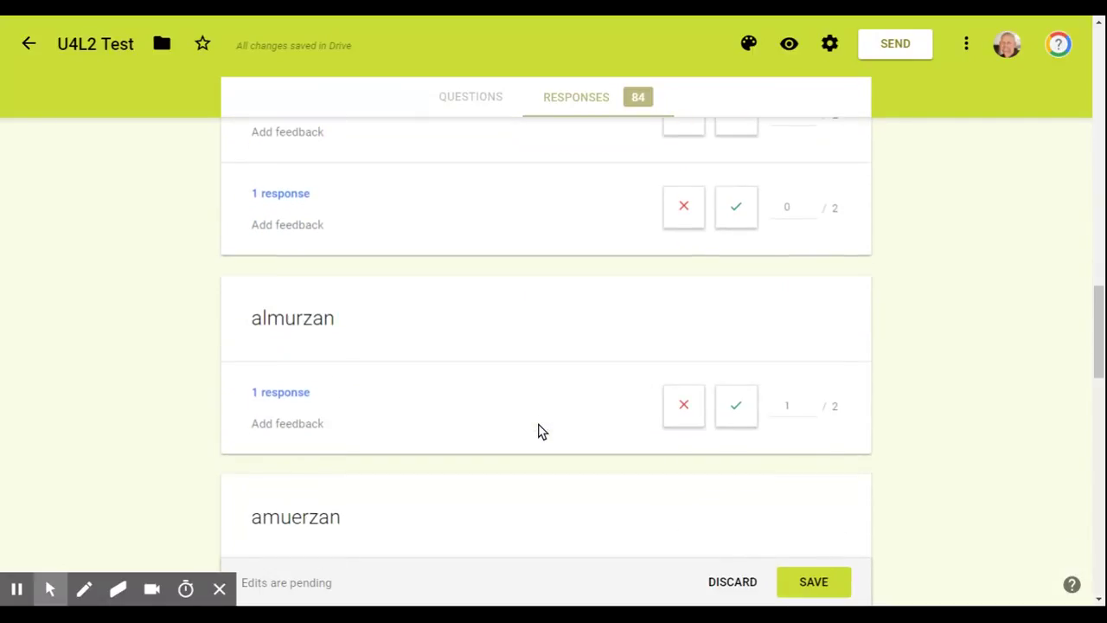
scroll(538, 431, "down", 7)
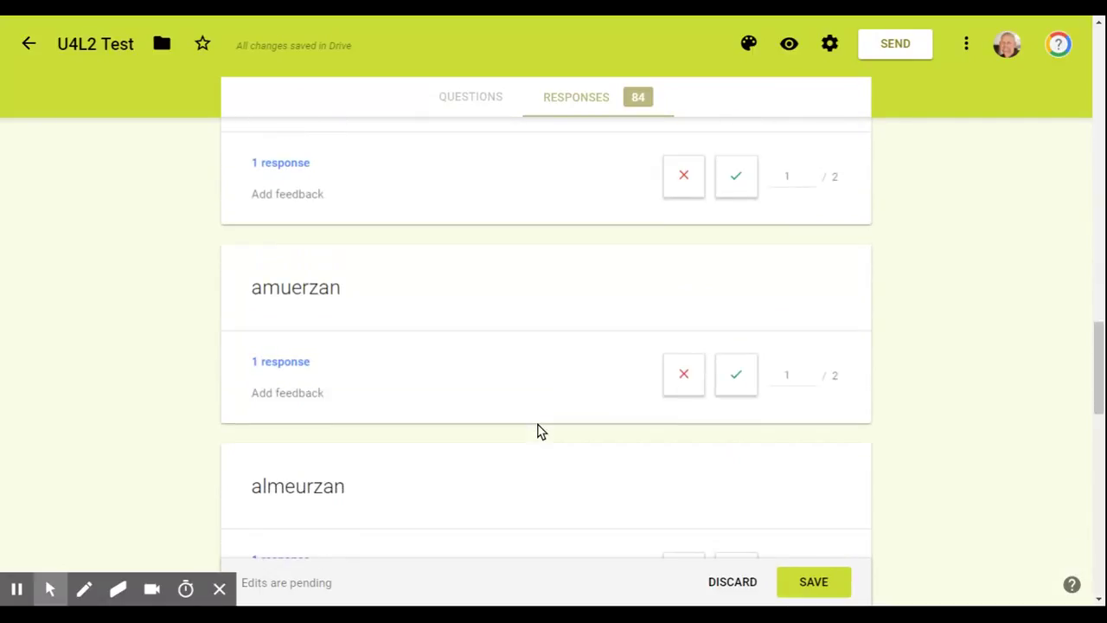
scroll(538, 431, "down", 2)
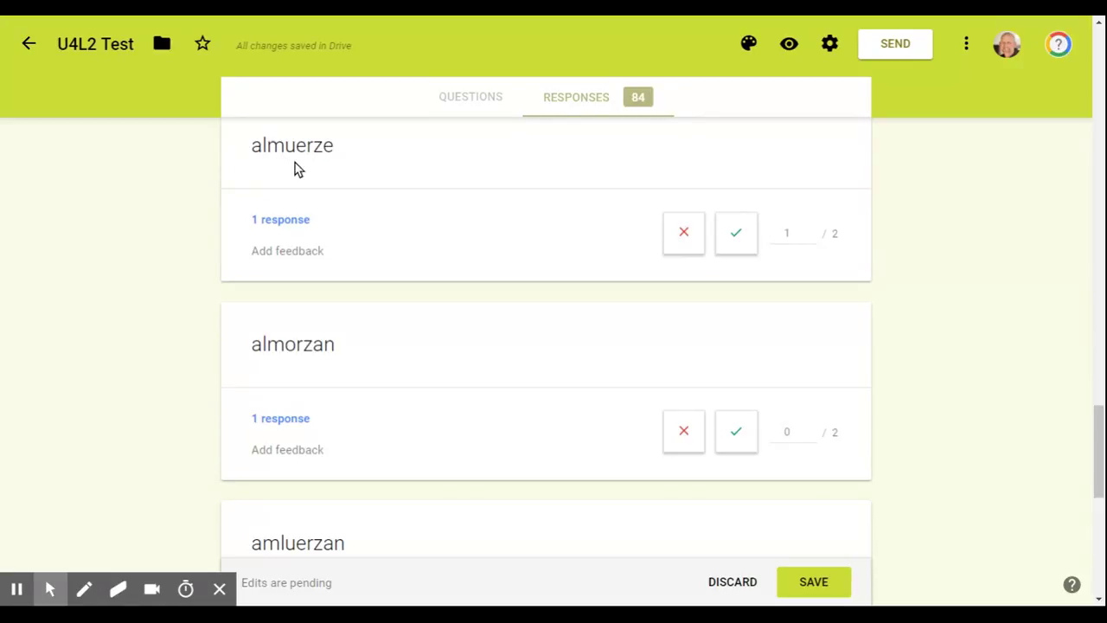
scroll(391, 308, "down", 2)
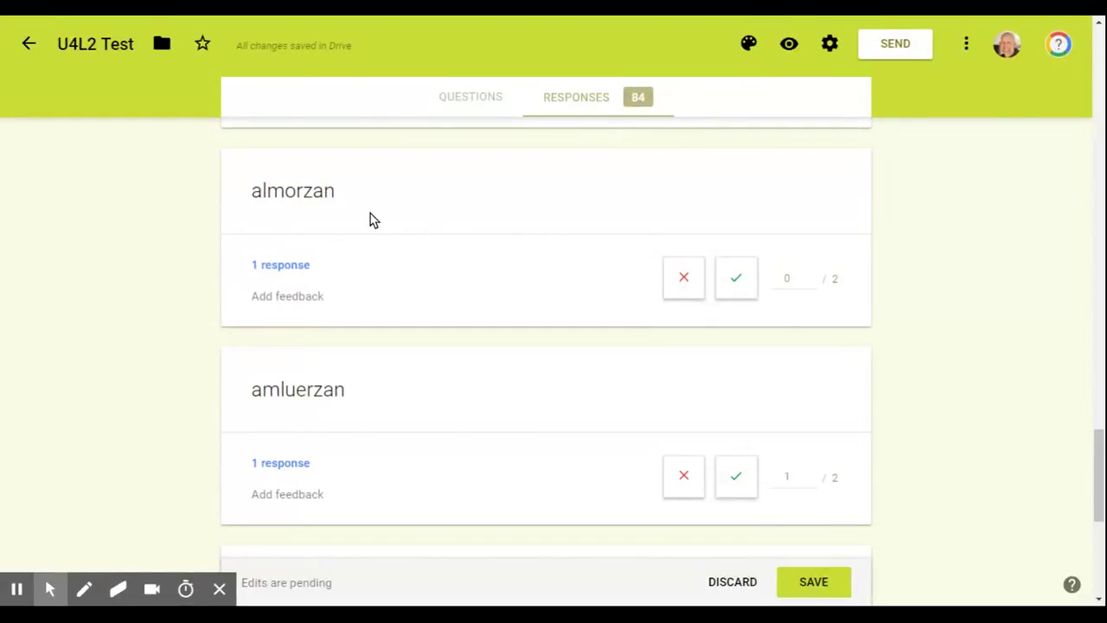
scroll(360, 218, "down", 1)
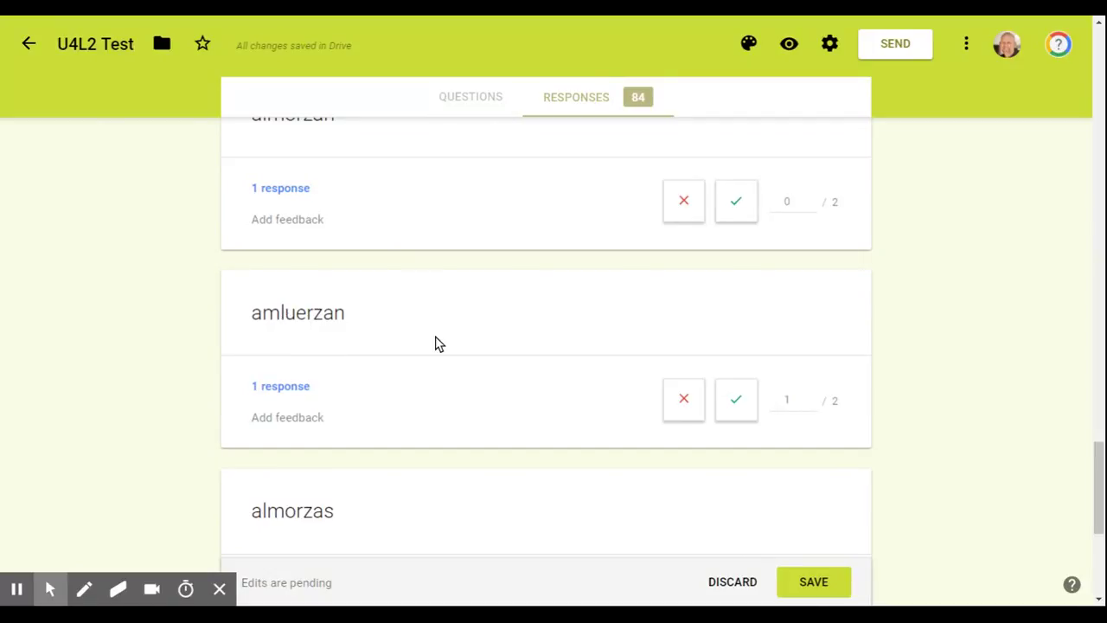
scroll(448, 346, "down", 4)
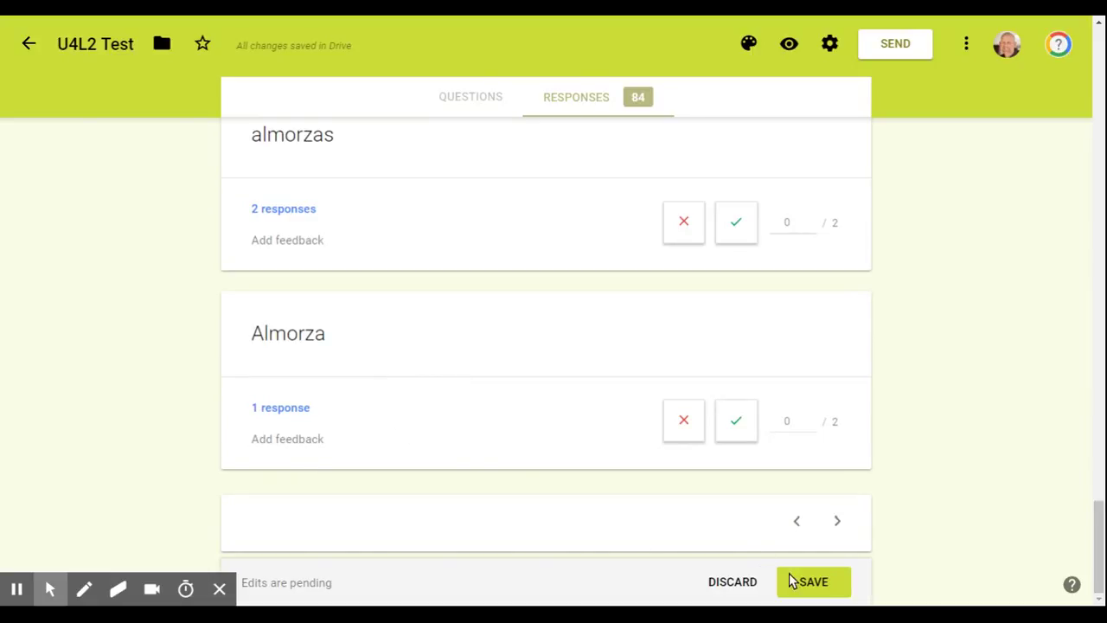
left_click(817, 583)
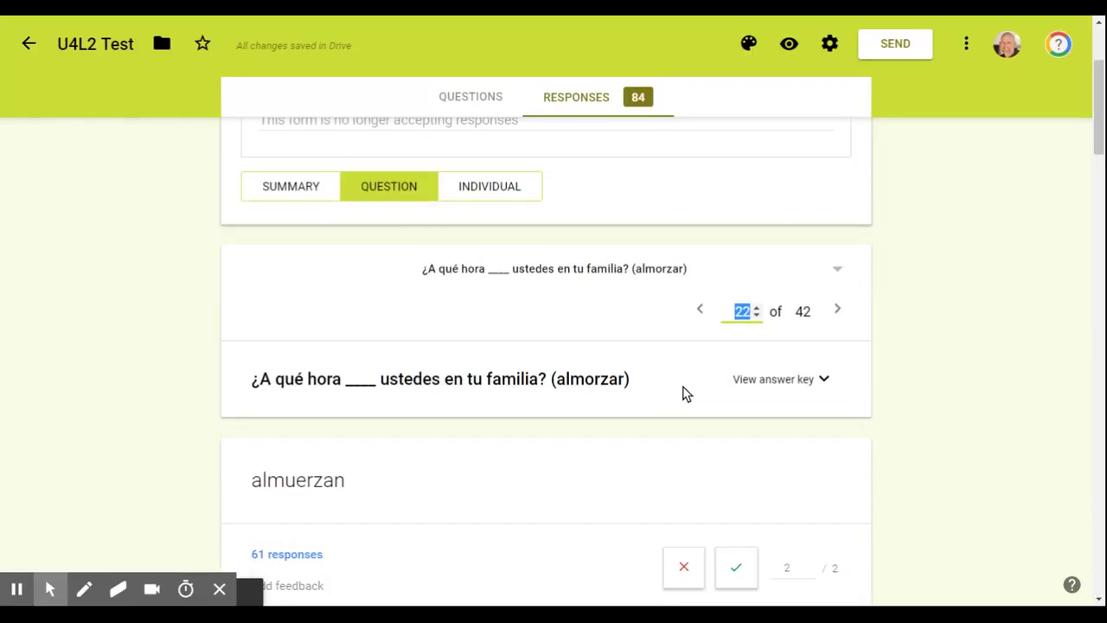
Step: Set the score of the single 0-point response in question 22's "almuerza" group to 1 point
scroll(519, 363, "down", 3)
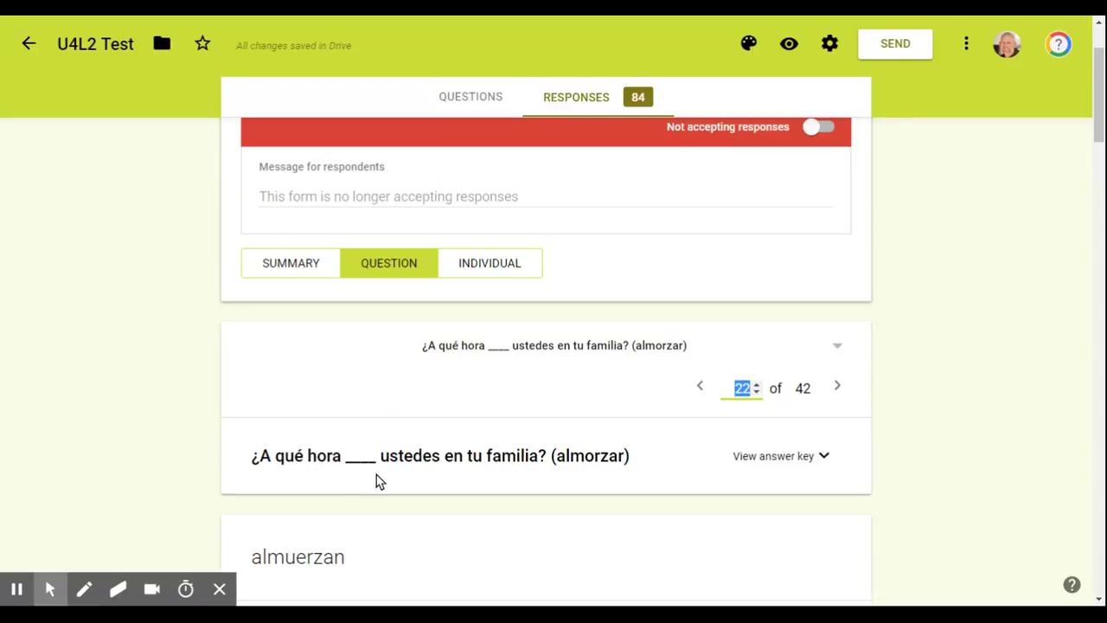
scroll(579, 481, "down", 2)
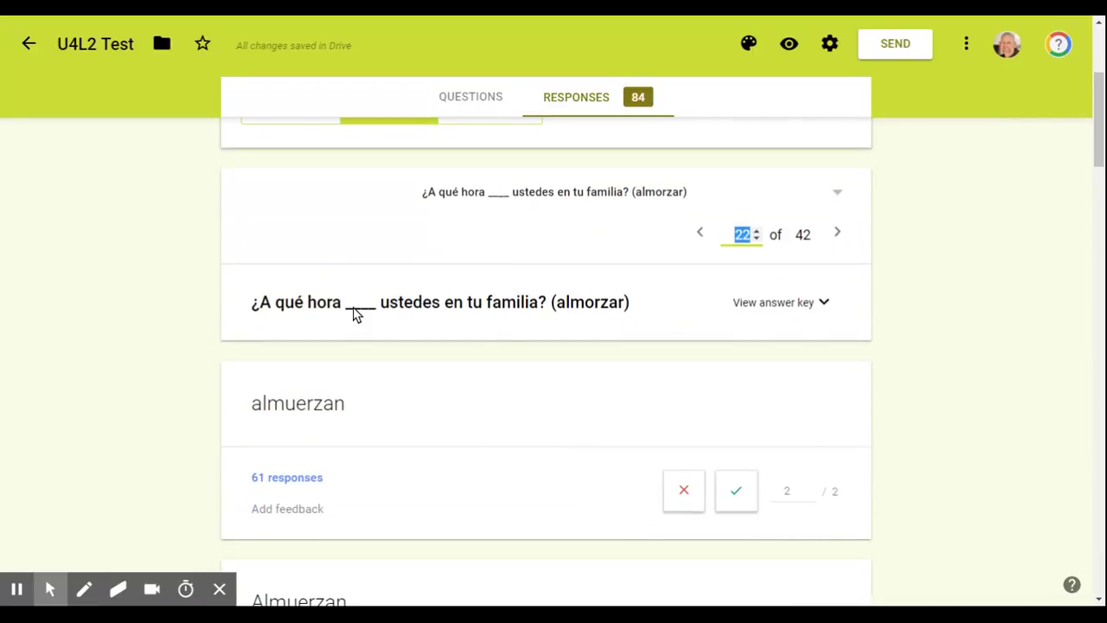
scroll(545, 405, "down", 2)
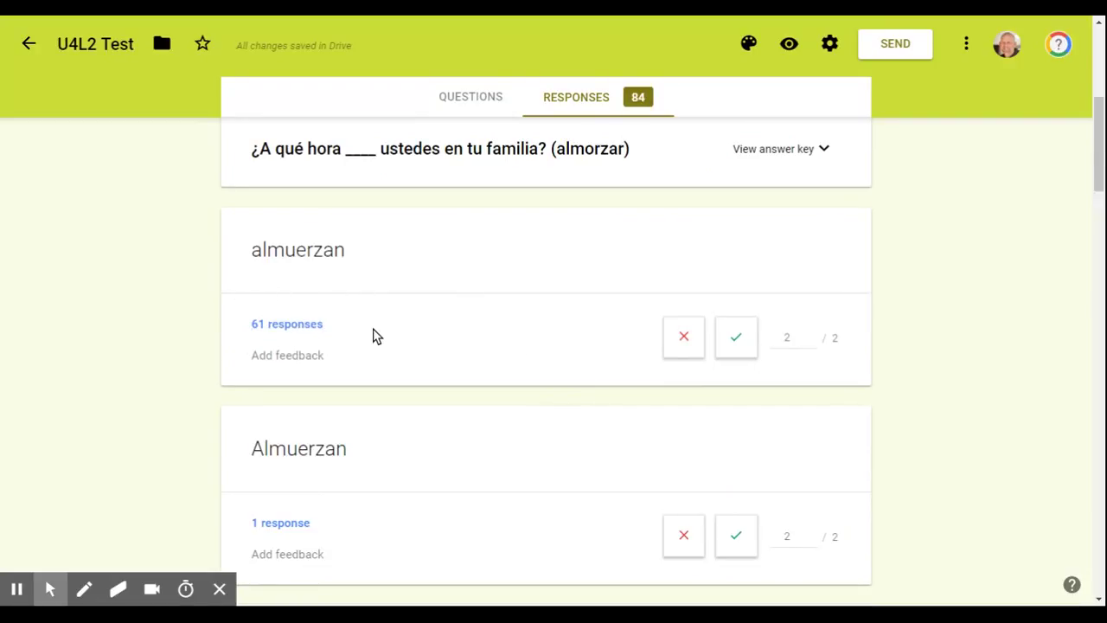
scroll(375, 334, "down", 1)
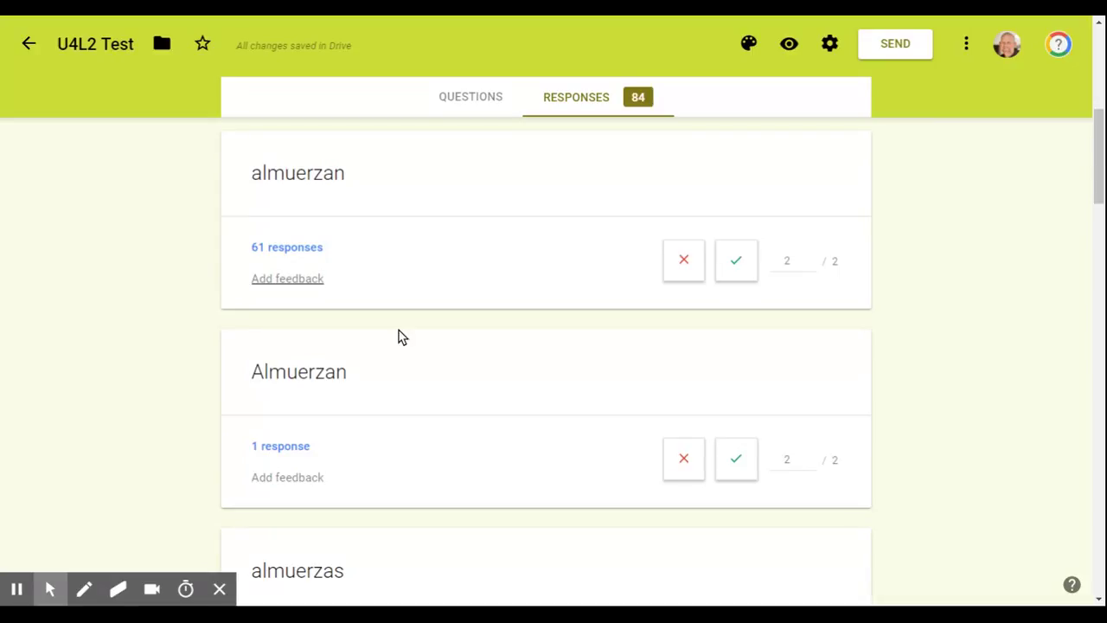
scroll(420, 351, "down", 3)
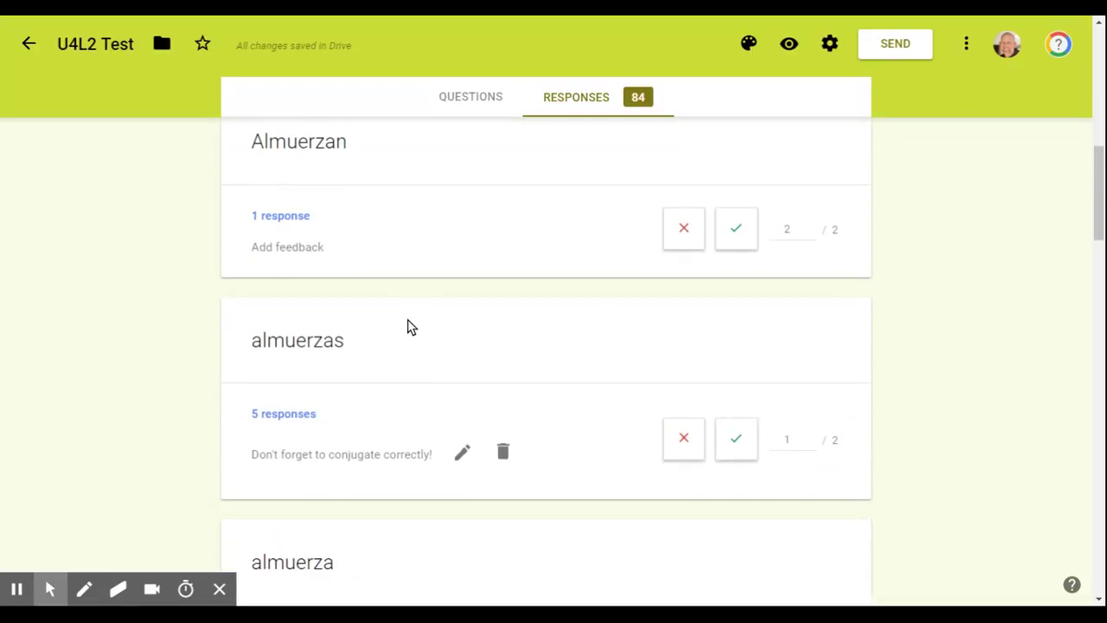
scroll(413, 309, "down", 4)
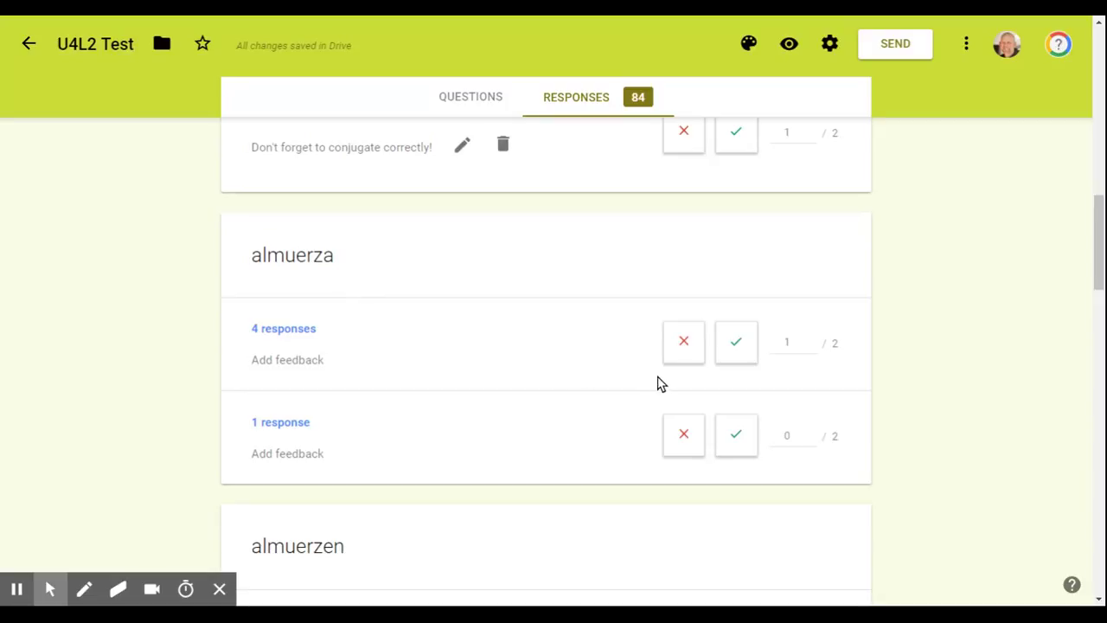
left_click(791, 433)
type("1")
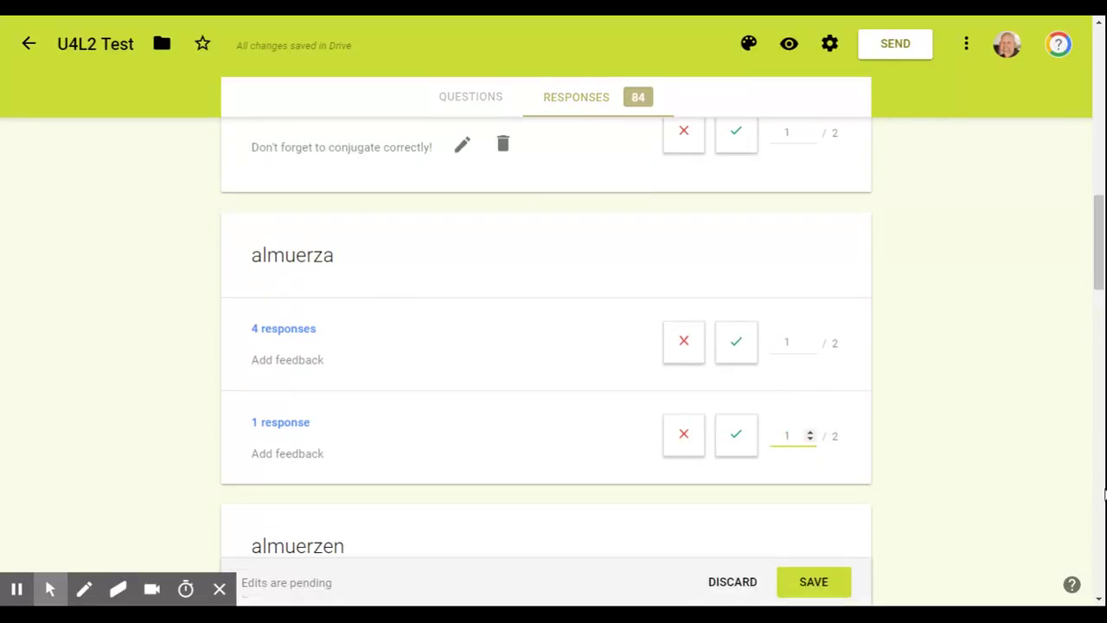
Step: Give the single 0-point response in the "almuerzen" group 1 point and save the pending grade edits
scroll(951, 476, "down", 5)
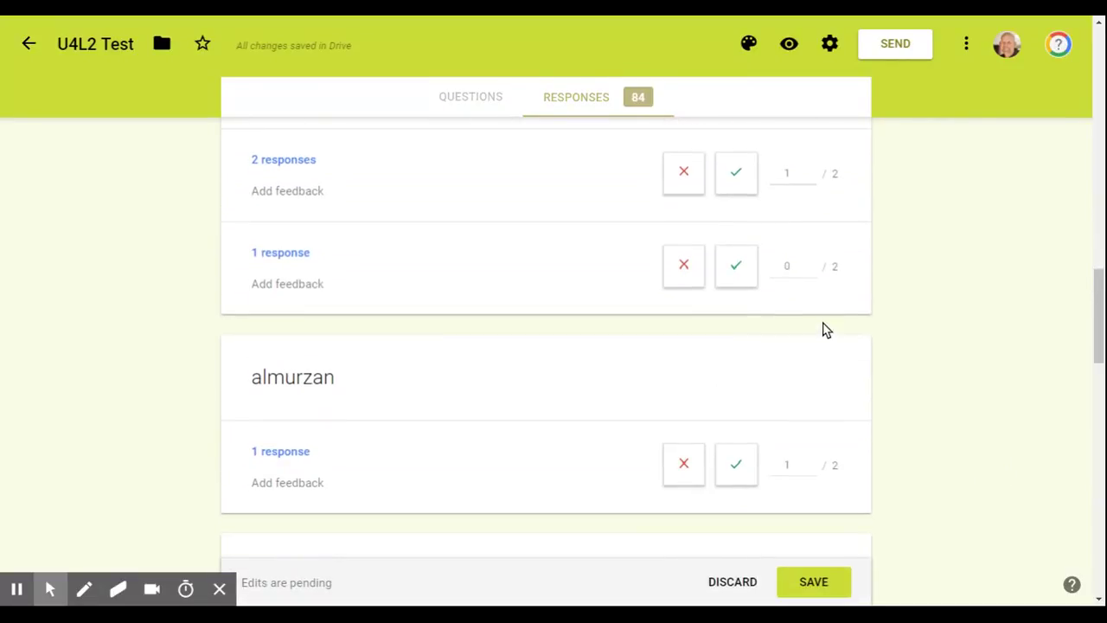
left_click(793, 264)
type("1")
scroll(918, 361, "down", 1)
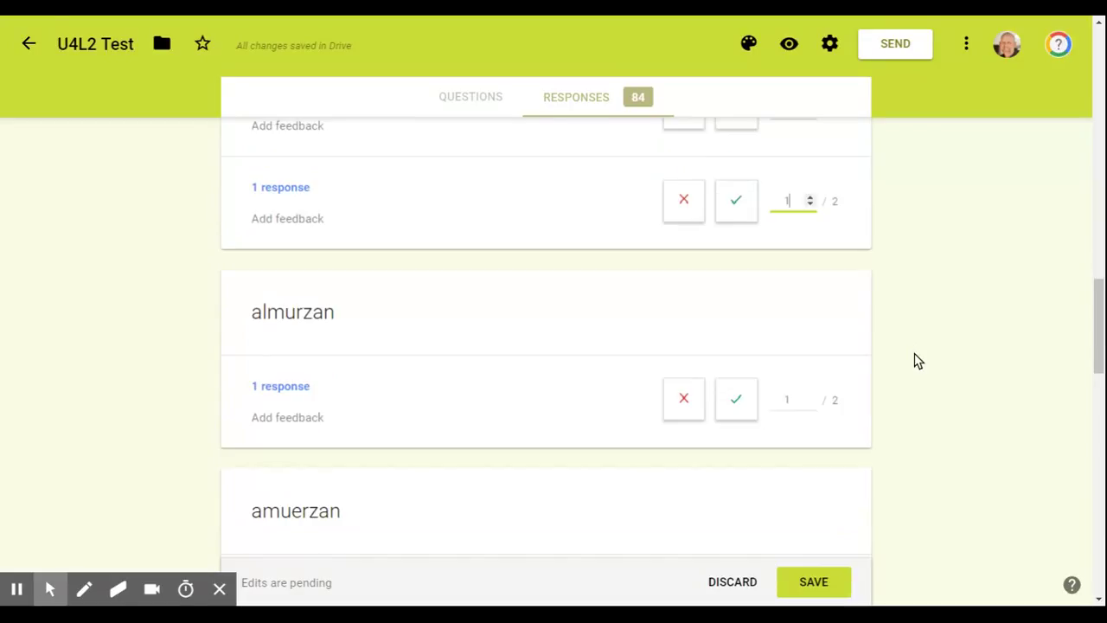
left_click(801, 581)
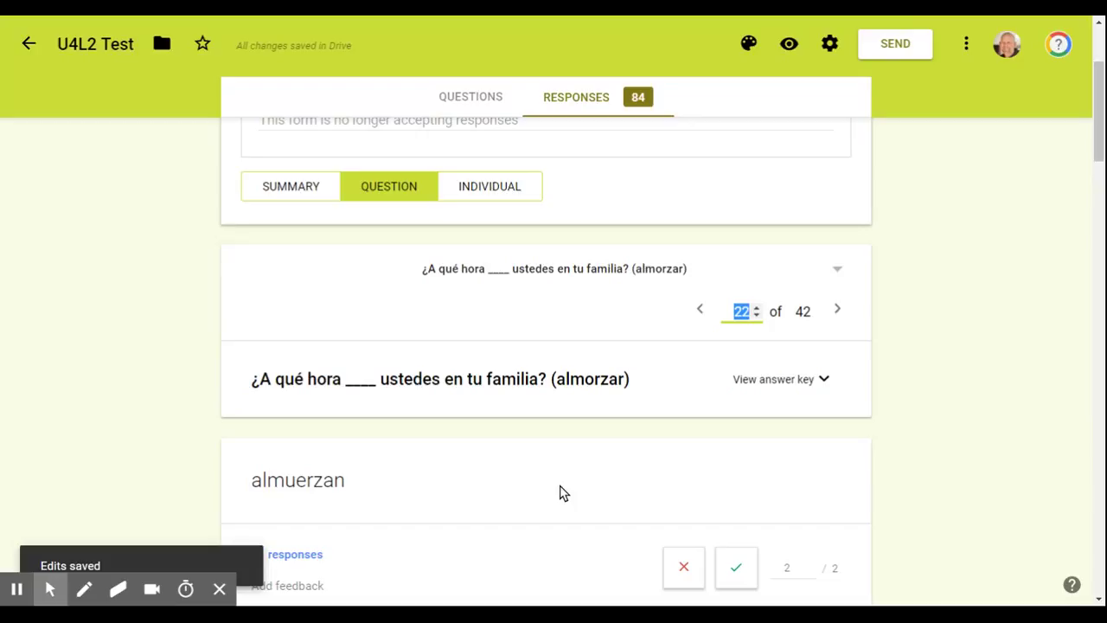
scroll(666, 455, "down", 1)
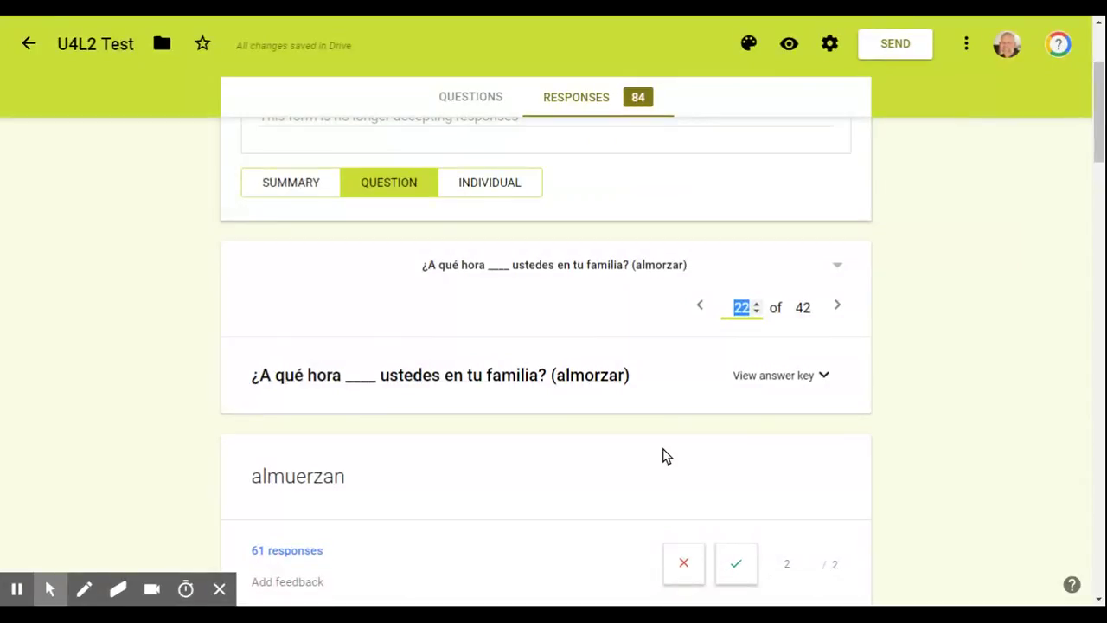
scroll(744, 432, "down", 1)
scroll(816, 403, "up", 1)
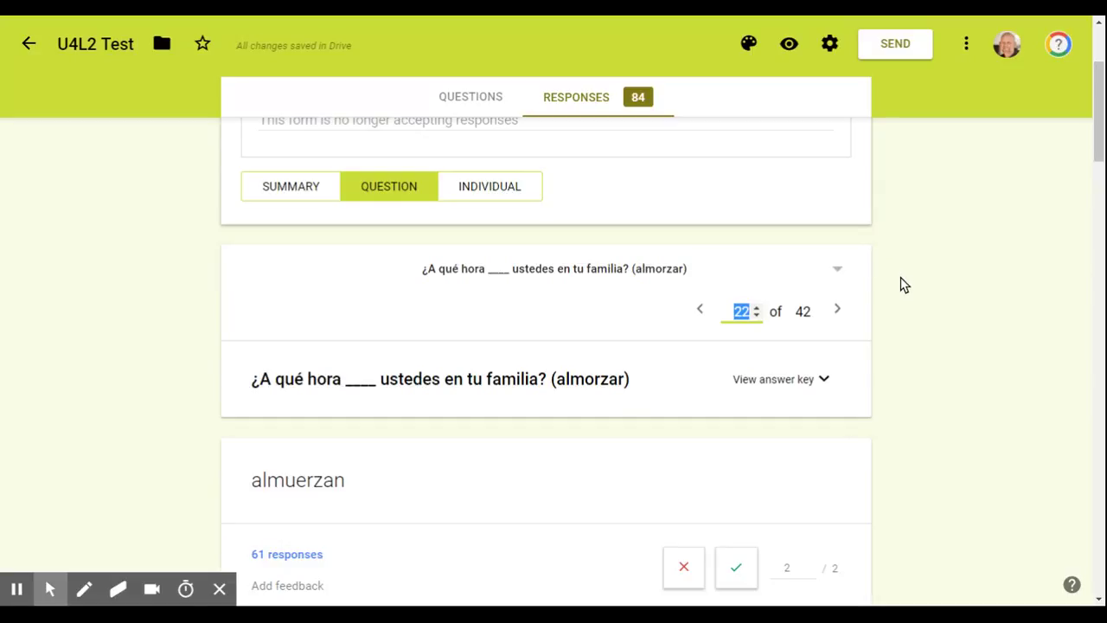
scroll(383, 403, "down", 1)
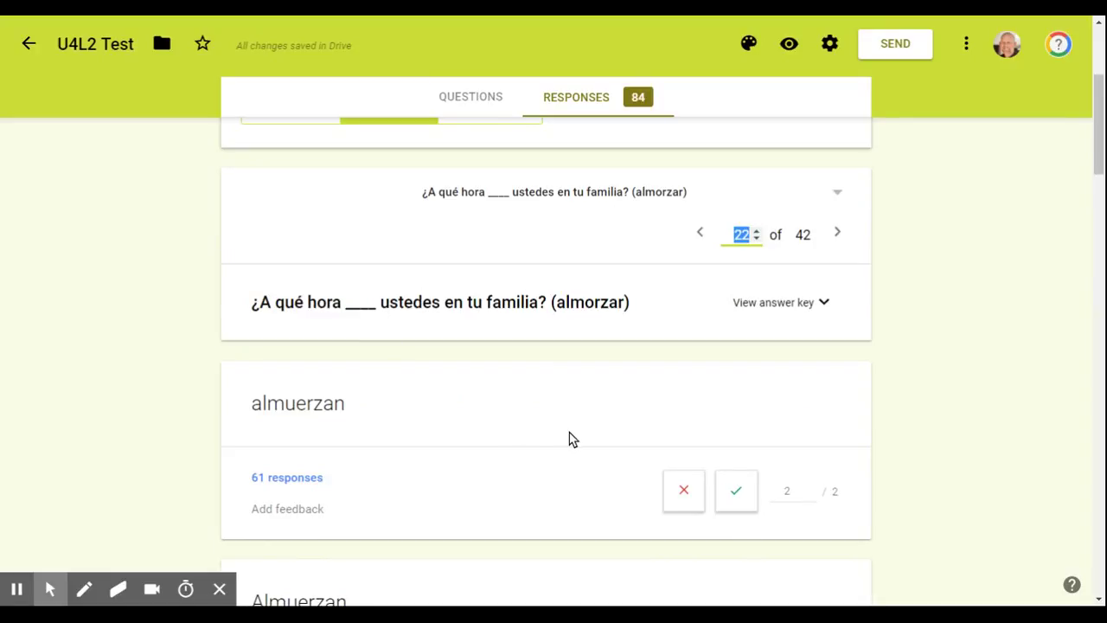
scroll(571, 293, "up", 2)
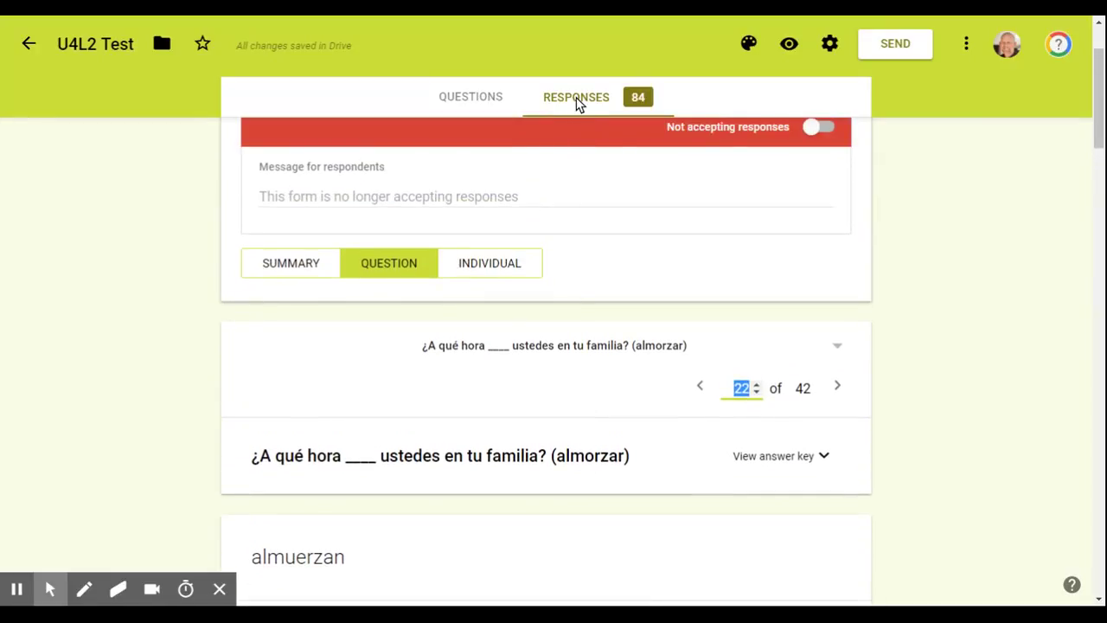
scroll(705, 402, "up", 1)
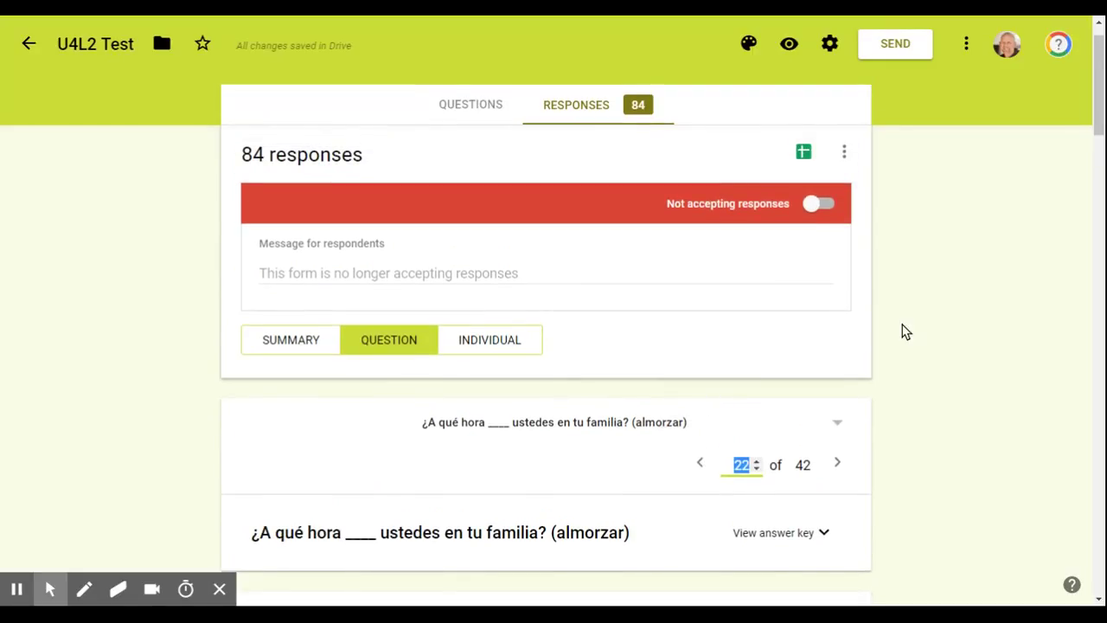